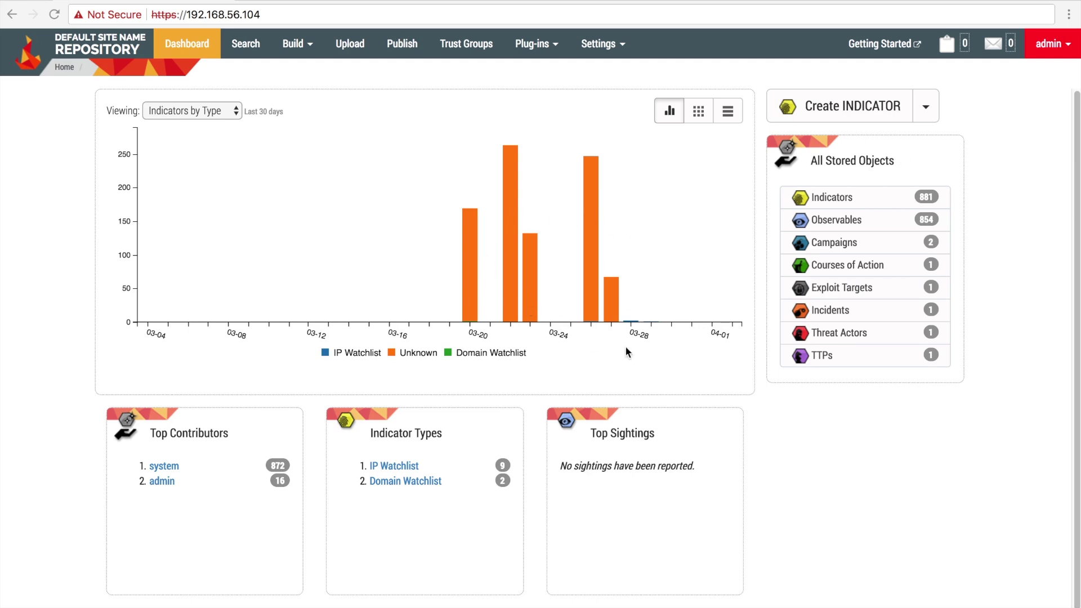
Step: Compare the dashboard's calendar and list views, return to the chart, and inspect the daily indicator breakdowns for 03-26 and 03-23
click(698, 112)
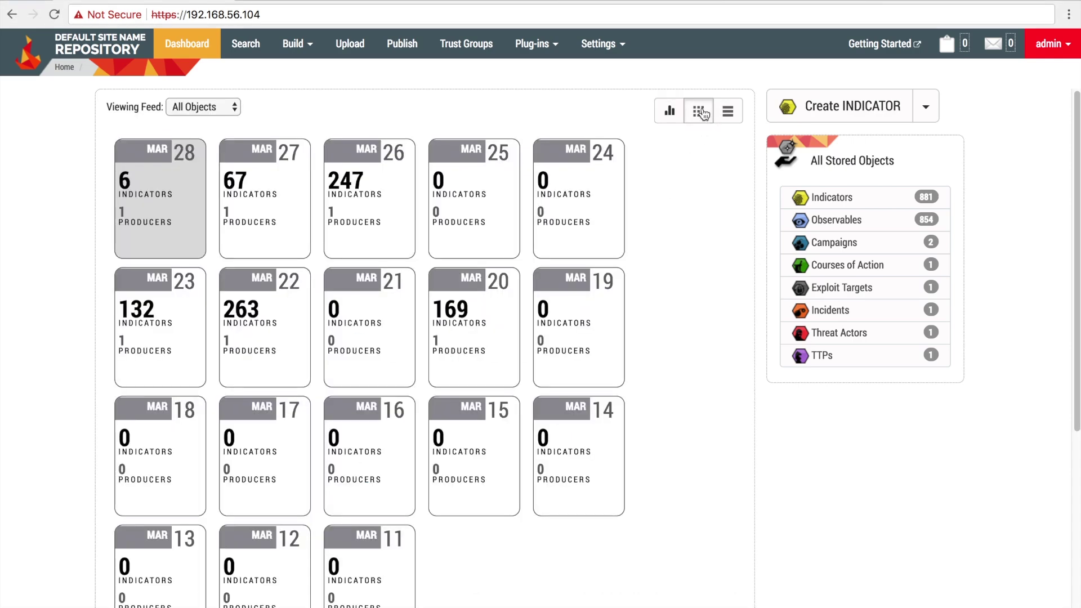
click(727, 113)
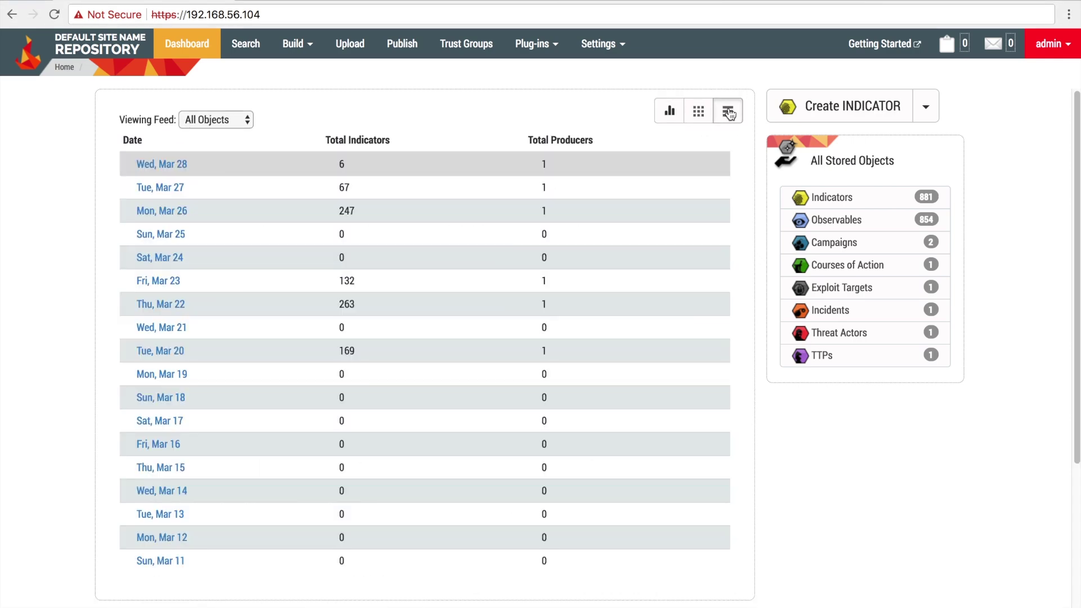
click(669, 111)
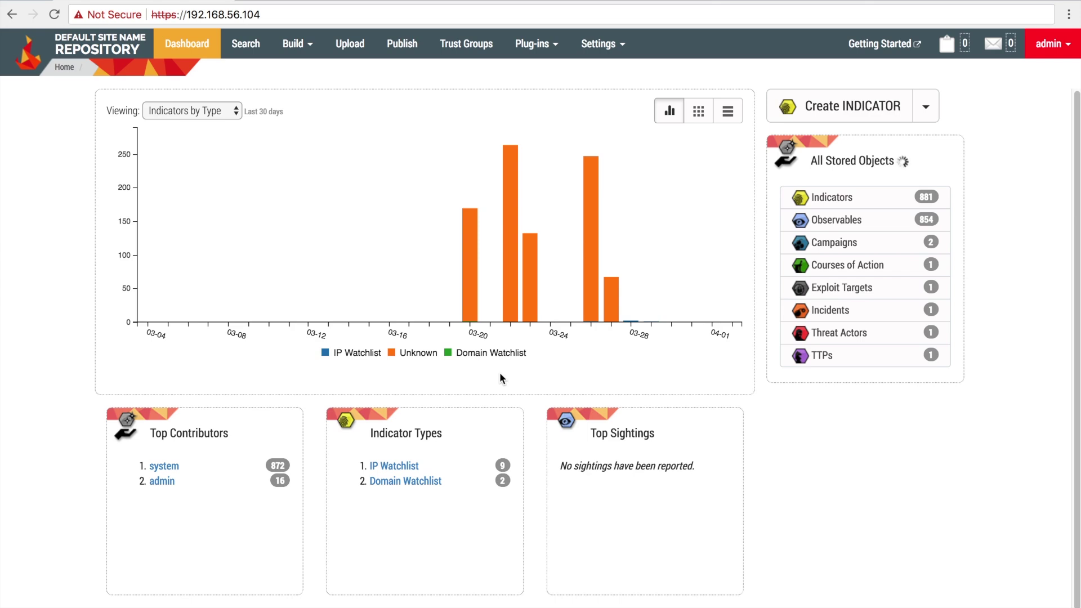
mouse_move(605, 307)
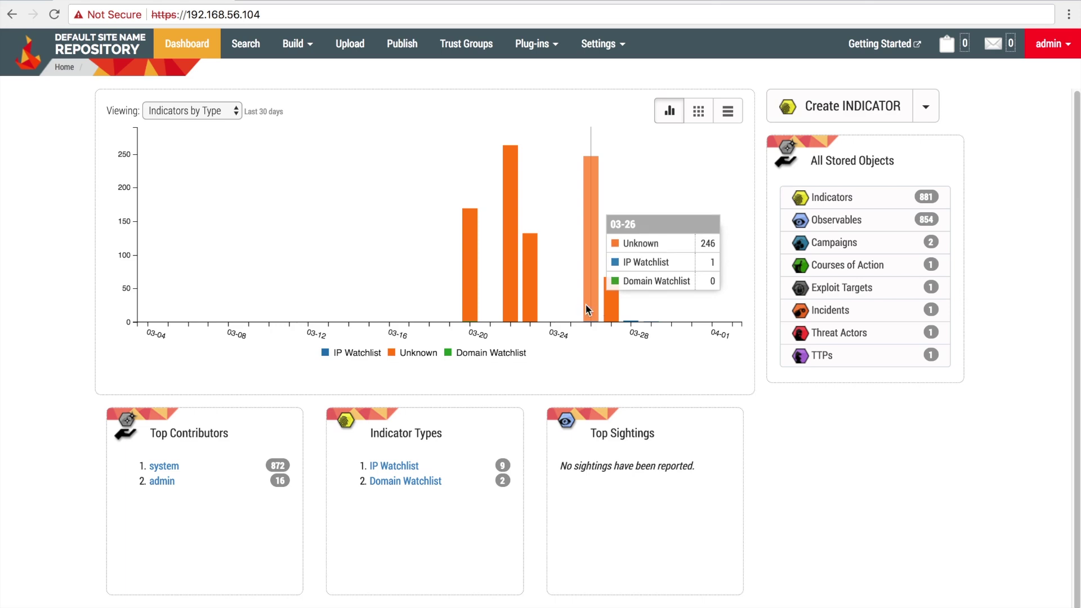
mouse_move(536, 314)
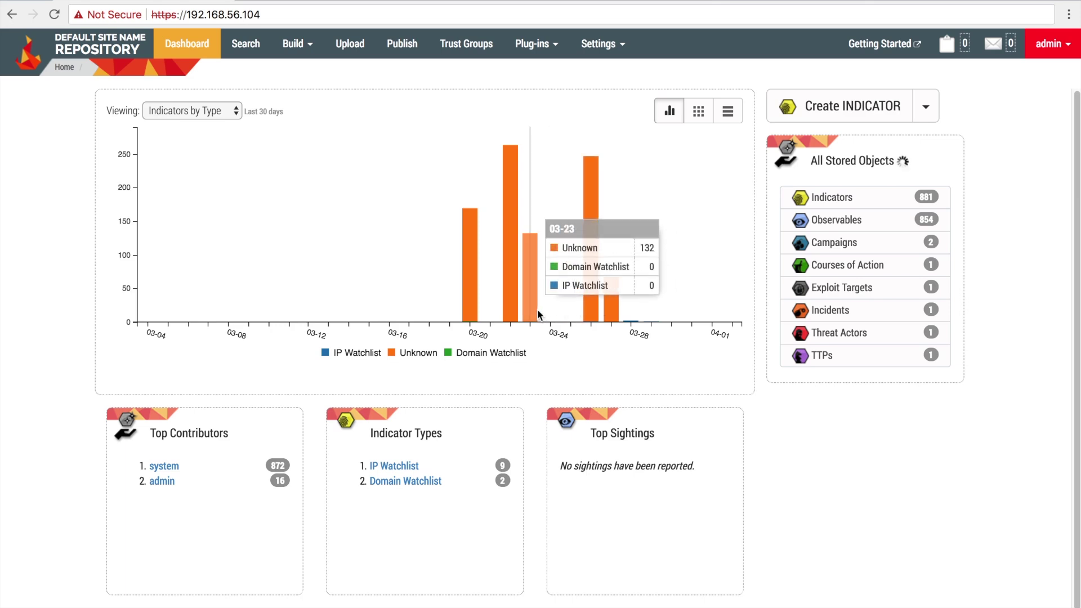
Step: Show the dashboard as a calendar and open the March 26 entry in a new tab to examine its search query
click(702, 113)
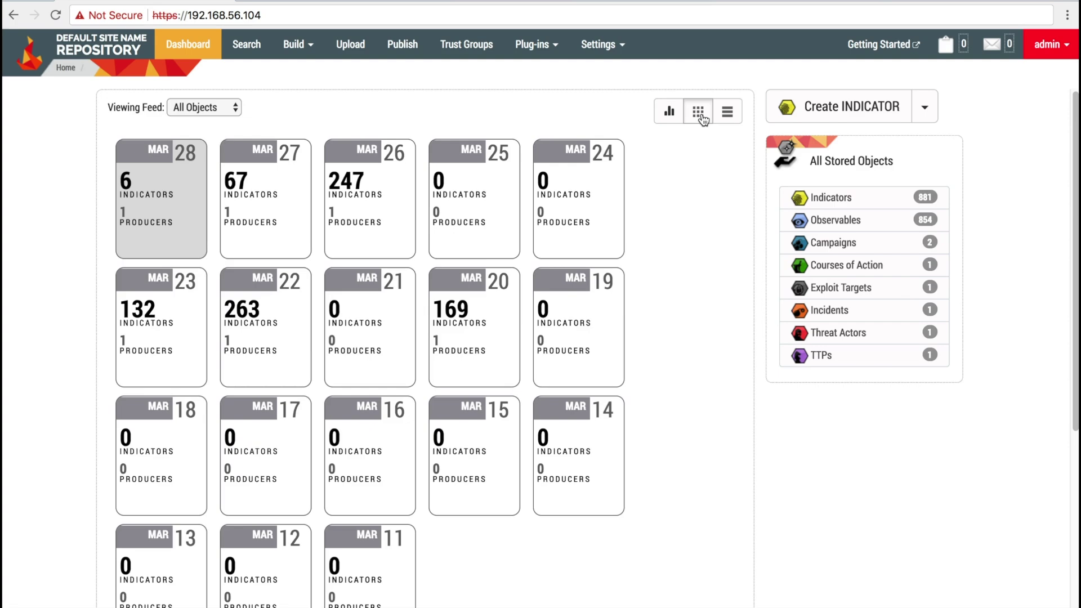
click(382, 217)
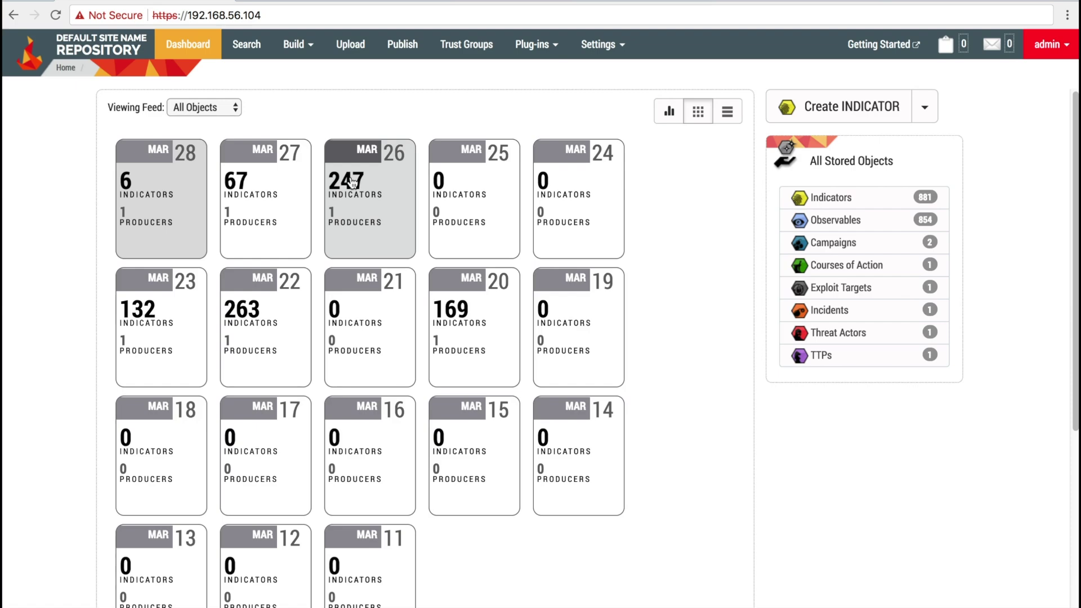
right_click(353, 182)
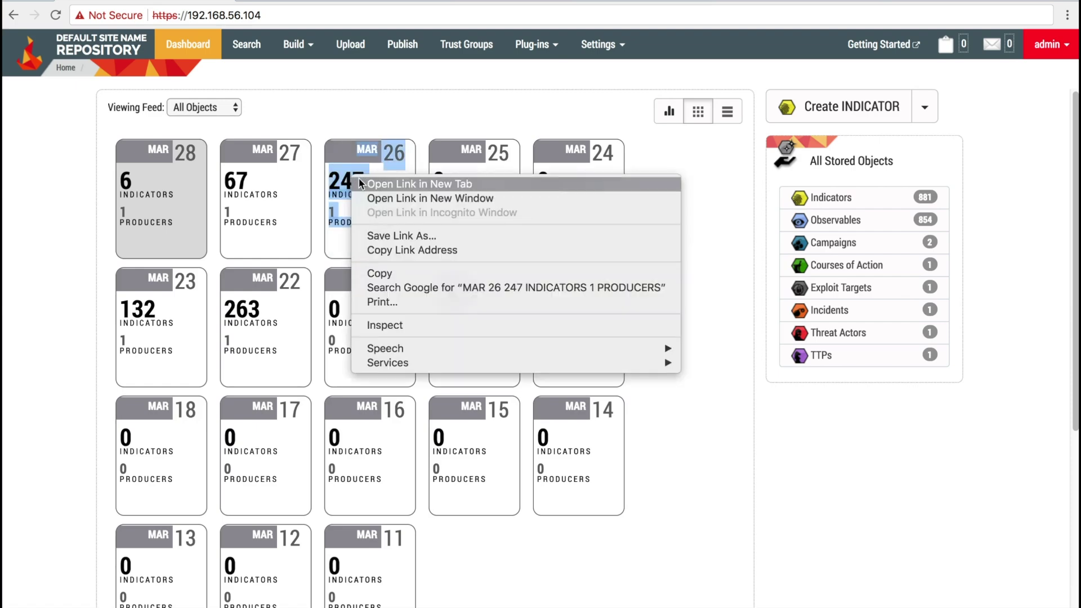
click(367, 183)
click(298, 1)
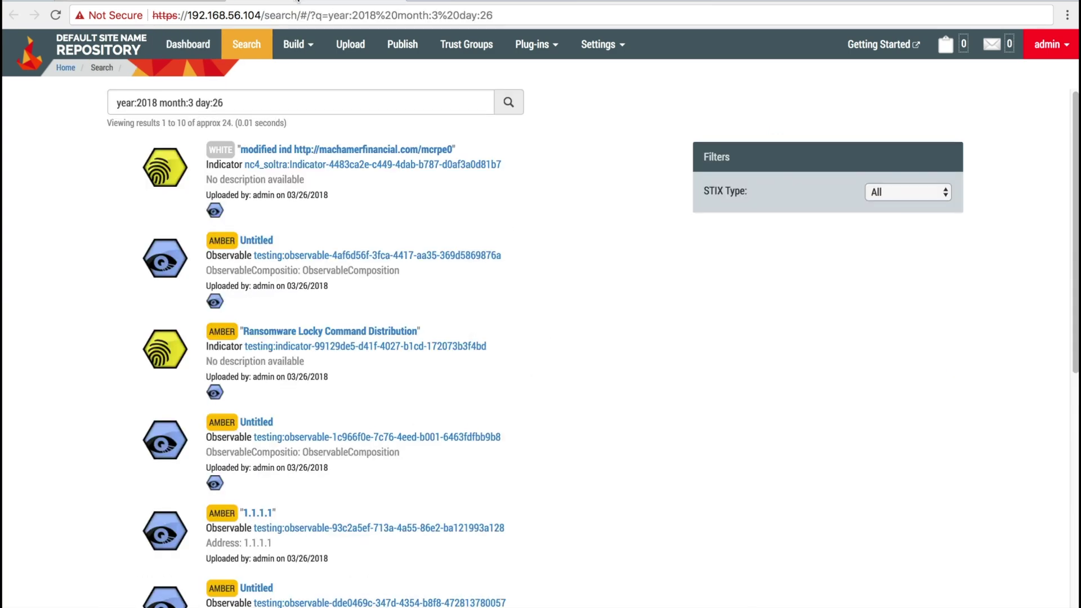
drag(232, 100, 96, 105)
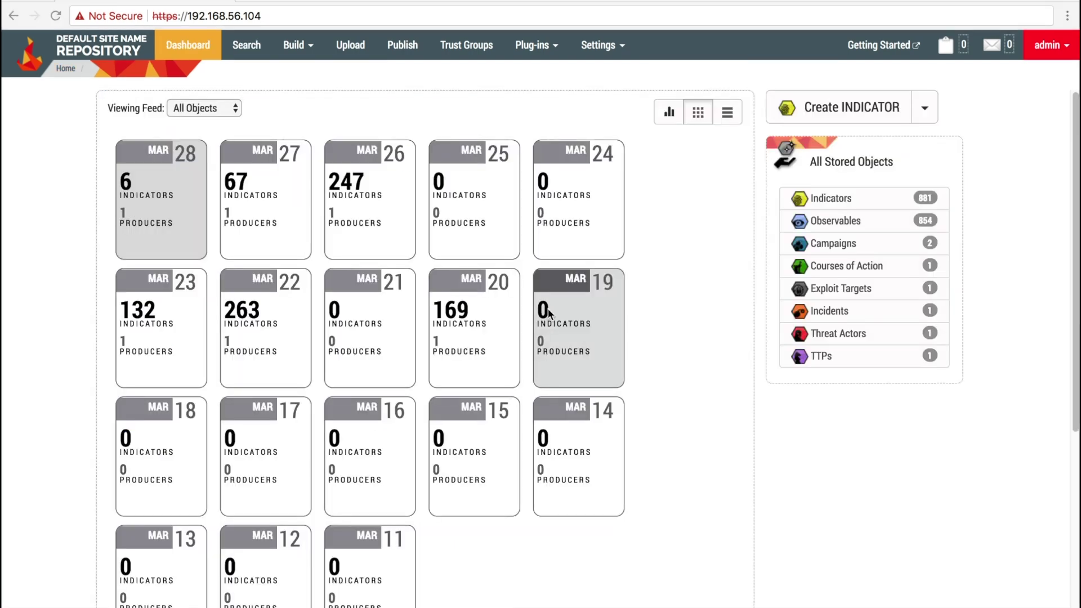
Step: Show the dashboard as a list and open Mon, Mar 26 in a new tab to look through that day's objects
click(727, 113)
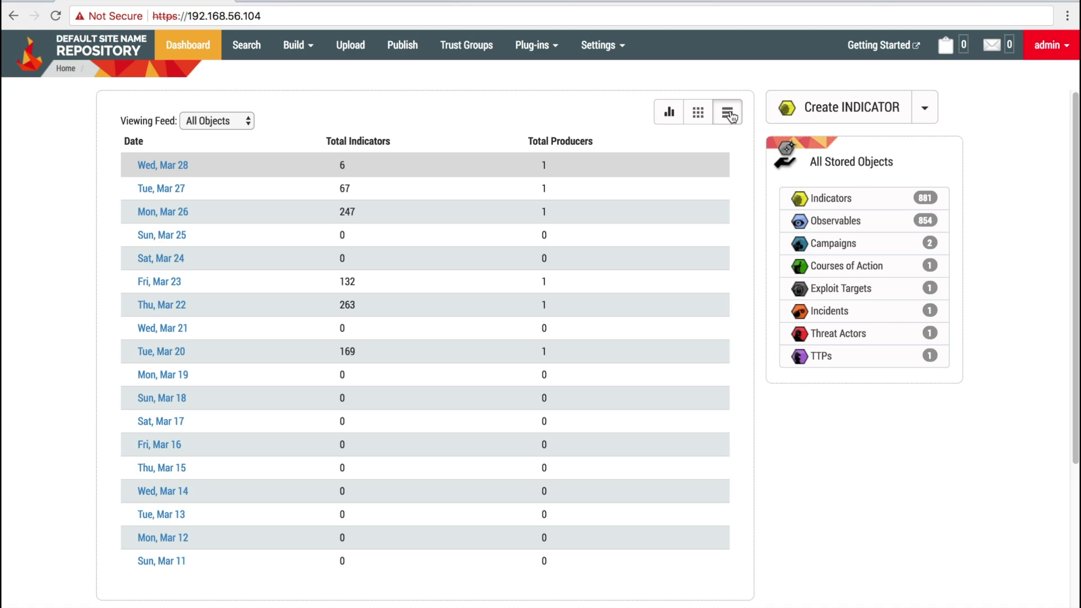
right_click(155, 215)
click(174, 221)
key(ctrl+Tab)
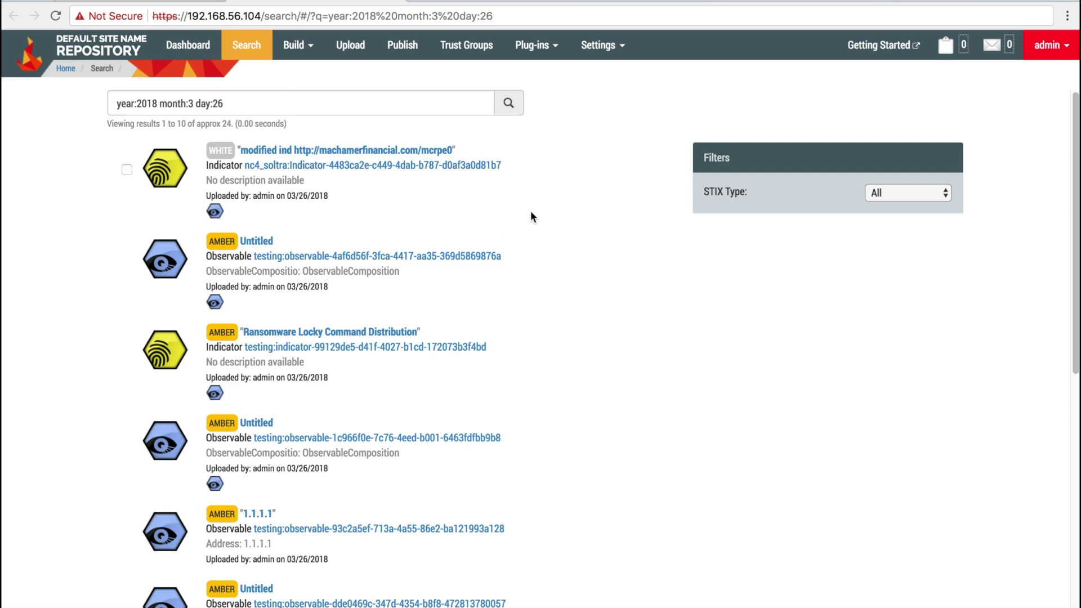
scroll(544, 253, down, 4)
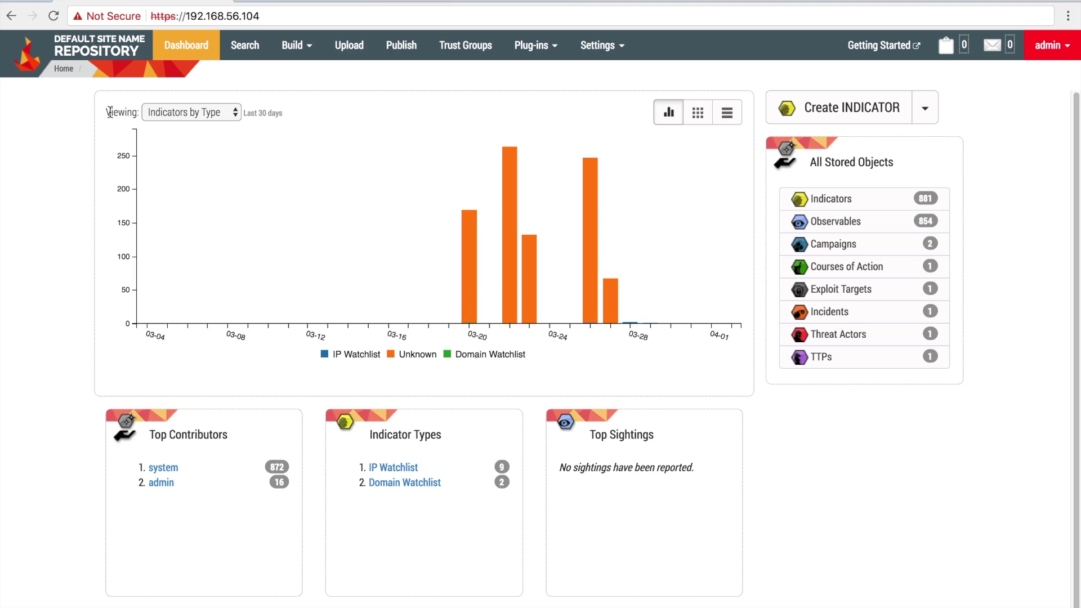
Step: Set the dashboard chart to Observables by Type and inspect the daily breakdowns for 03-26 and 03-23
click(173, 117)
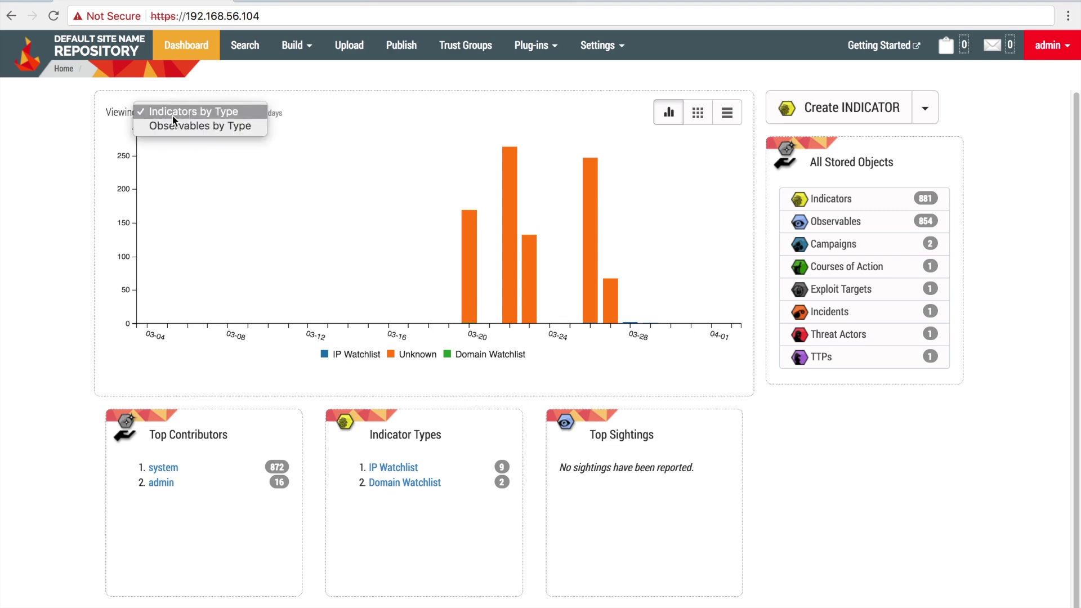
click(180, 126)
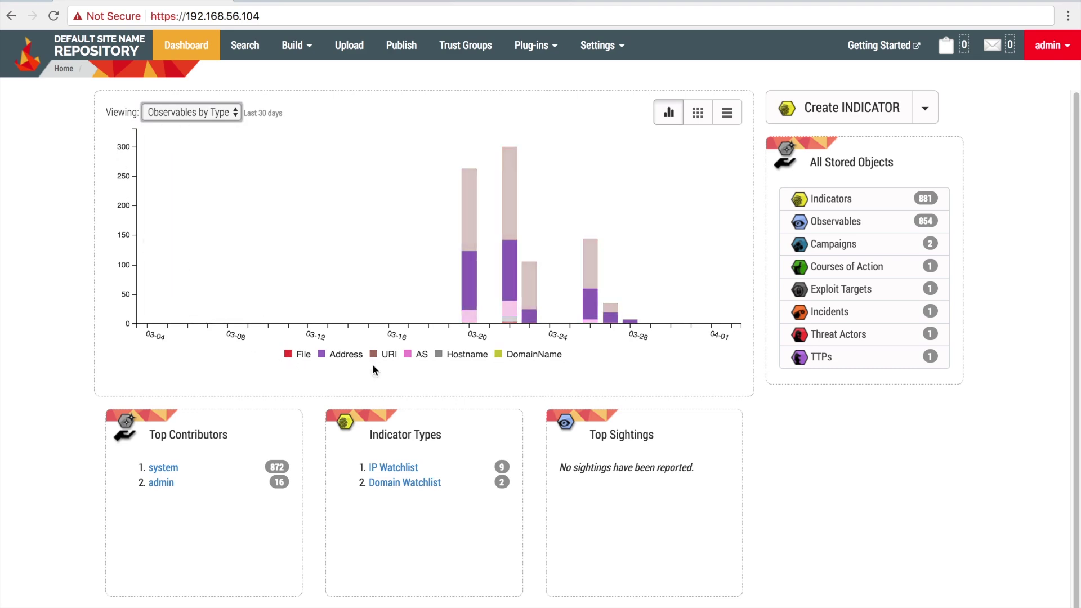
mouse_move(606, 319)
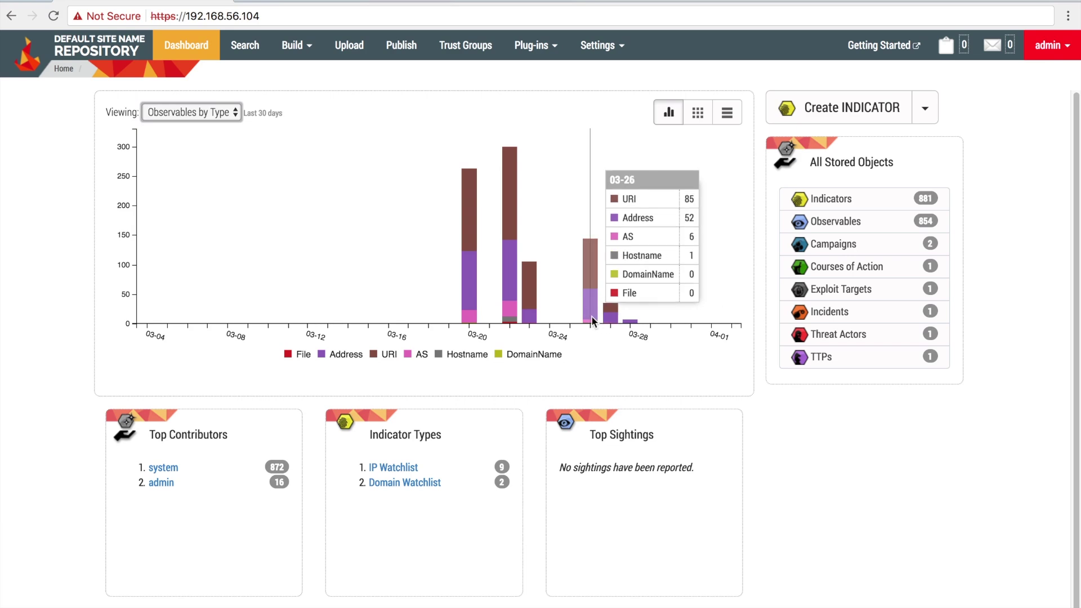
mouse_move(536, 315)
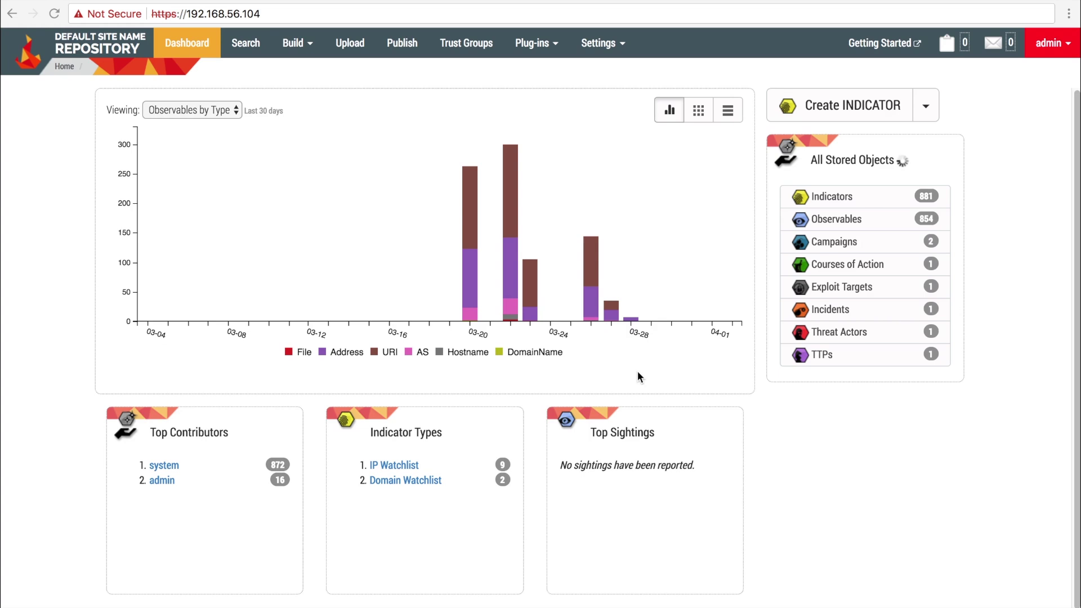
Step: Show the calendar view for the test_white_green feed and switch it to the test feed
click(699, 116)
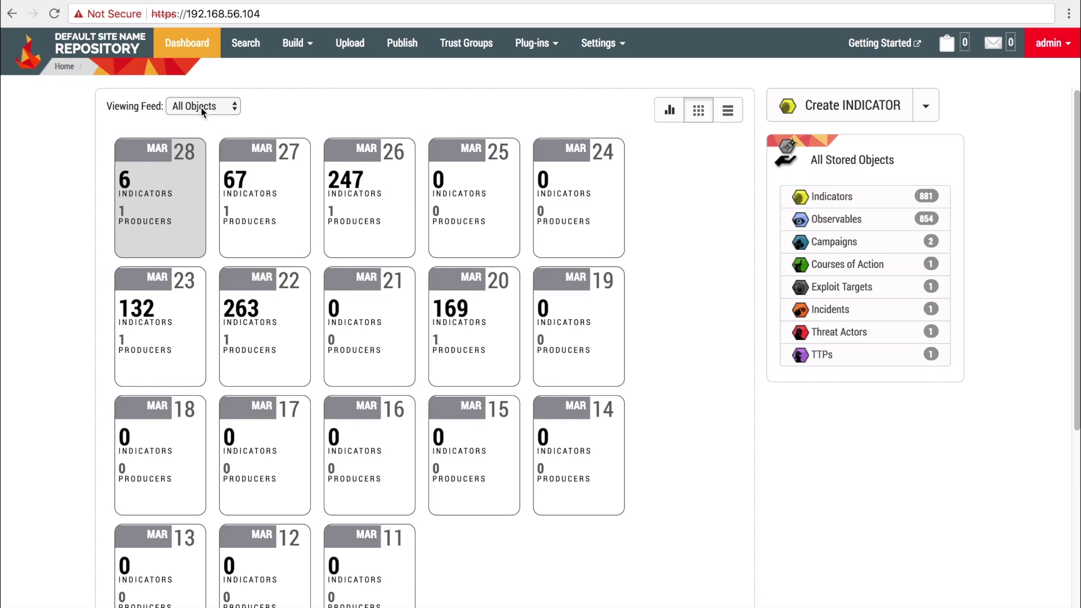
click(201, 106)
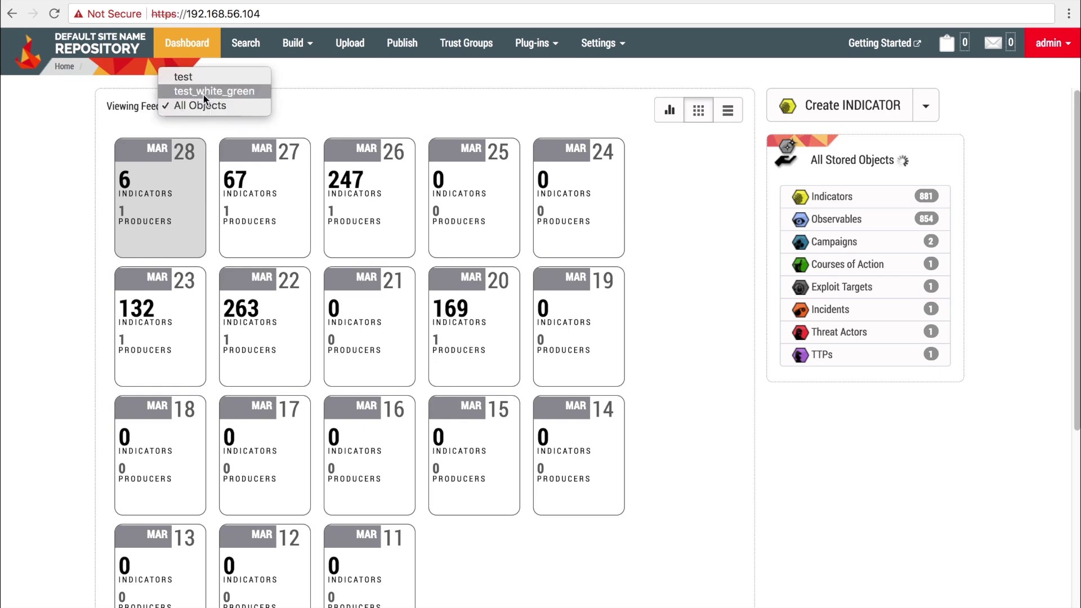
click(203, 94)
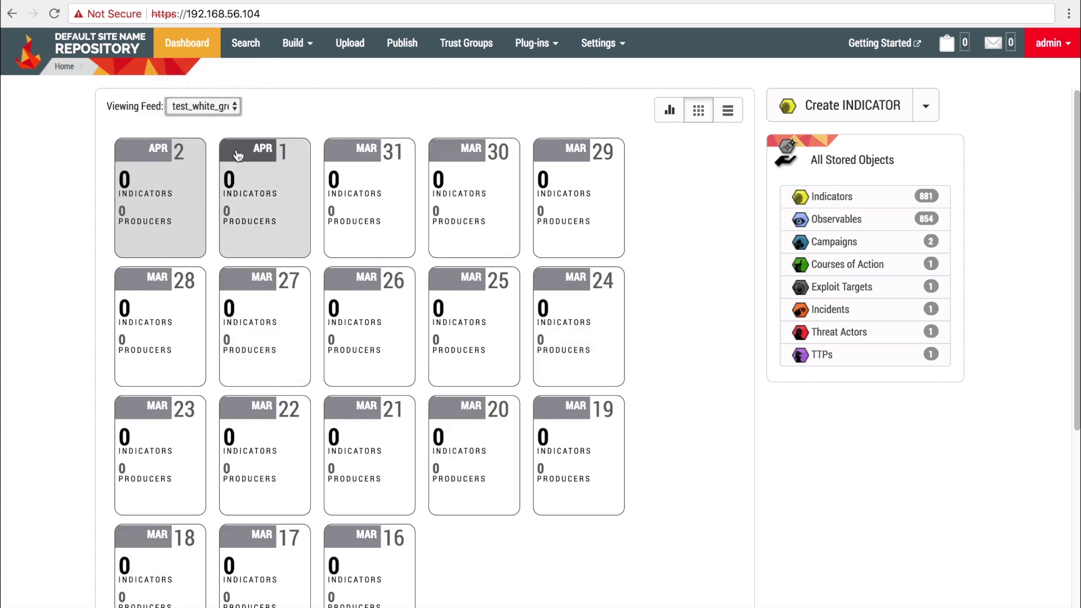
click(216, 104)
click(209, 97)
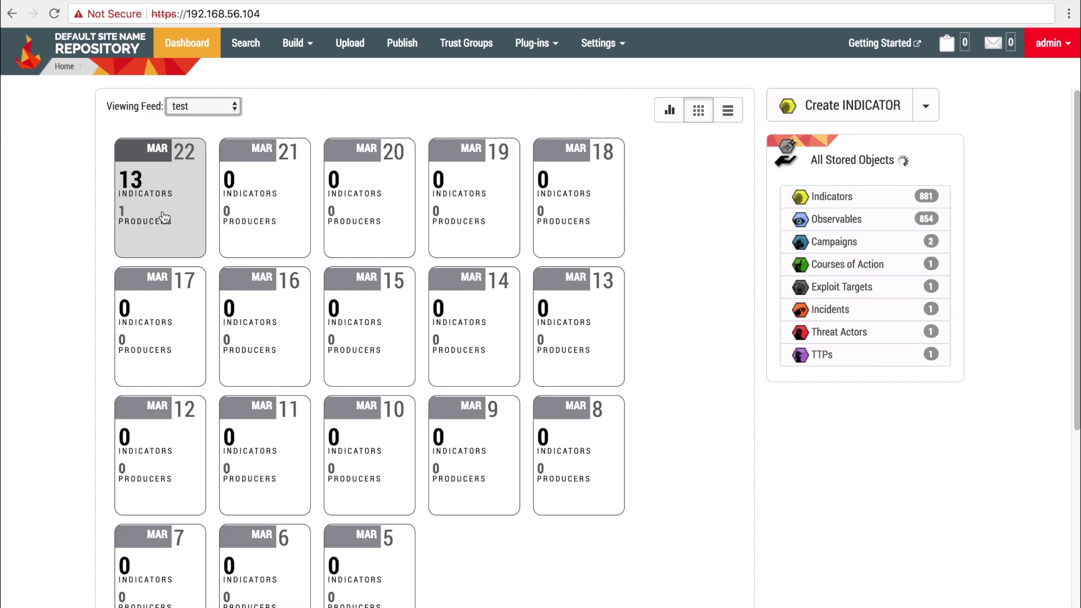
Step: Open the test feed's March 22 entry in a new tab, look through its search results, and return to the dashboard
right_click(164, 218)
click(192, 216)
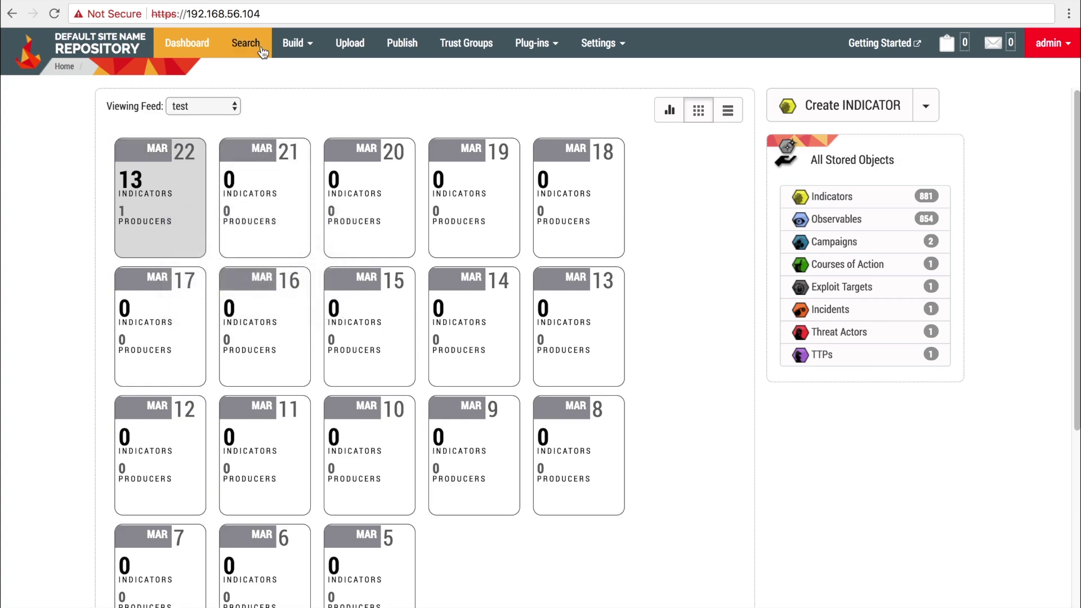
click(275, 1)
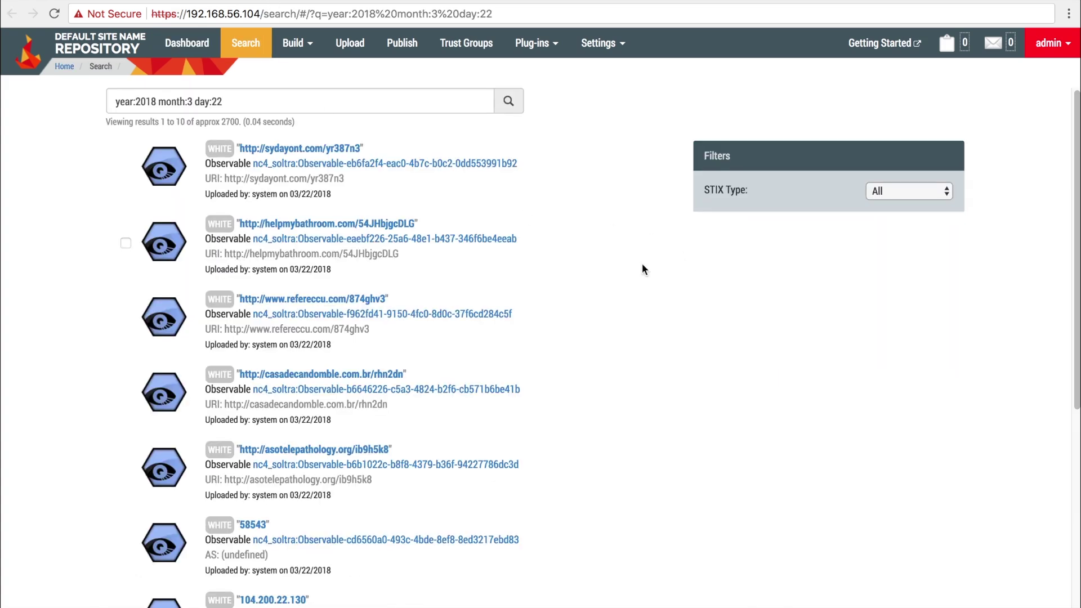
scroll(619, 383, down, 5)
scroll(613, 388, up, 15)
click(396, 2)
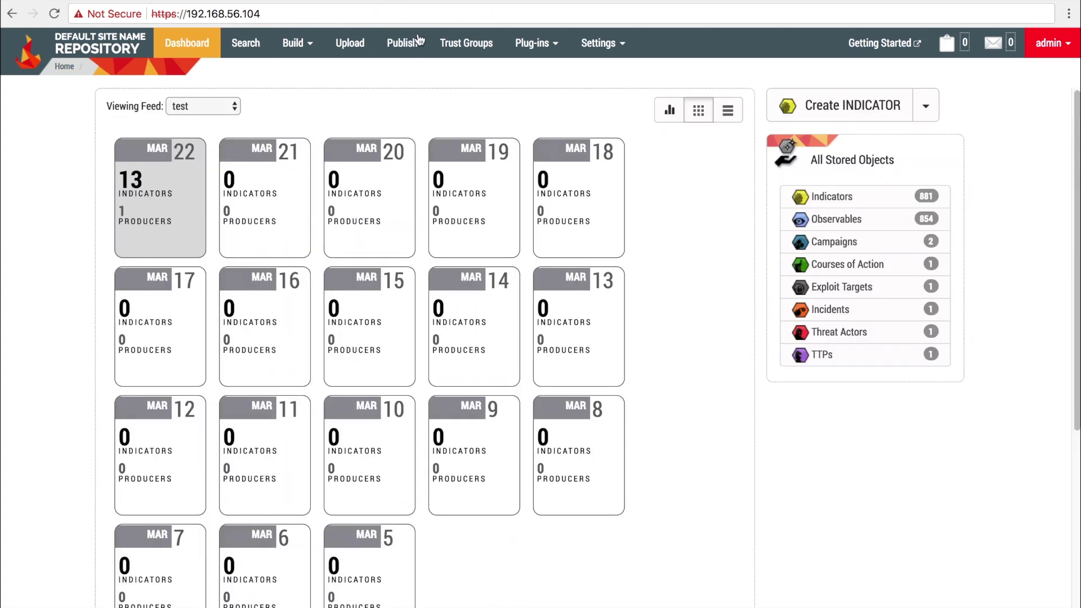
Step: Show the list view for the test_white_green feed and set the feed back to All Objects
click(728, 117)
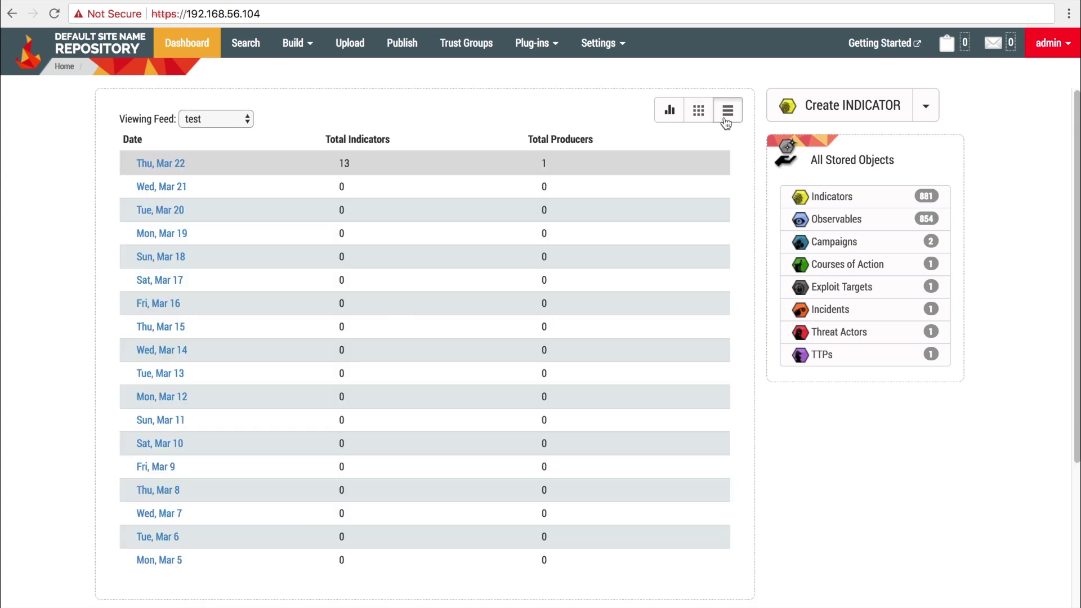
click(215, 117)
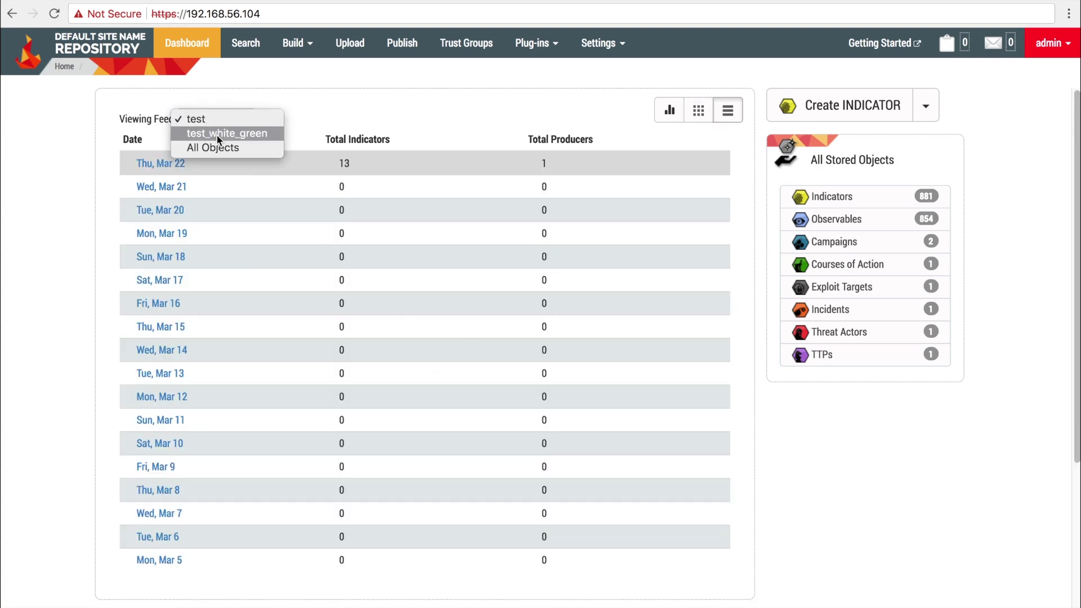
click(217, 135)
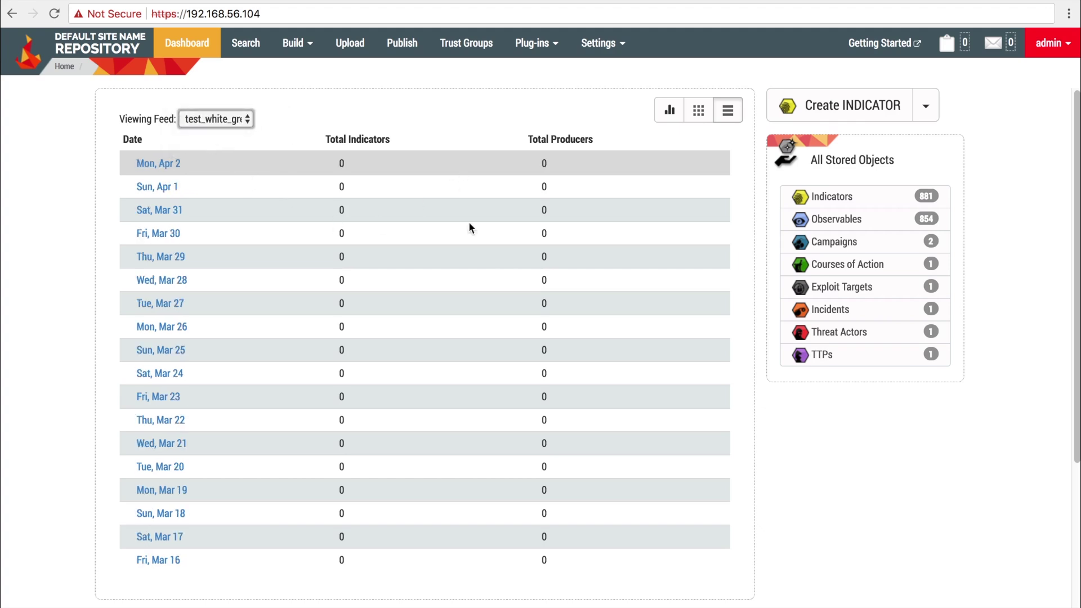
click(221, 120)
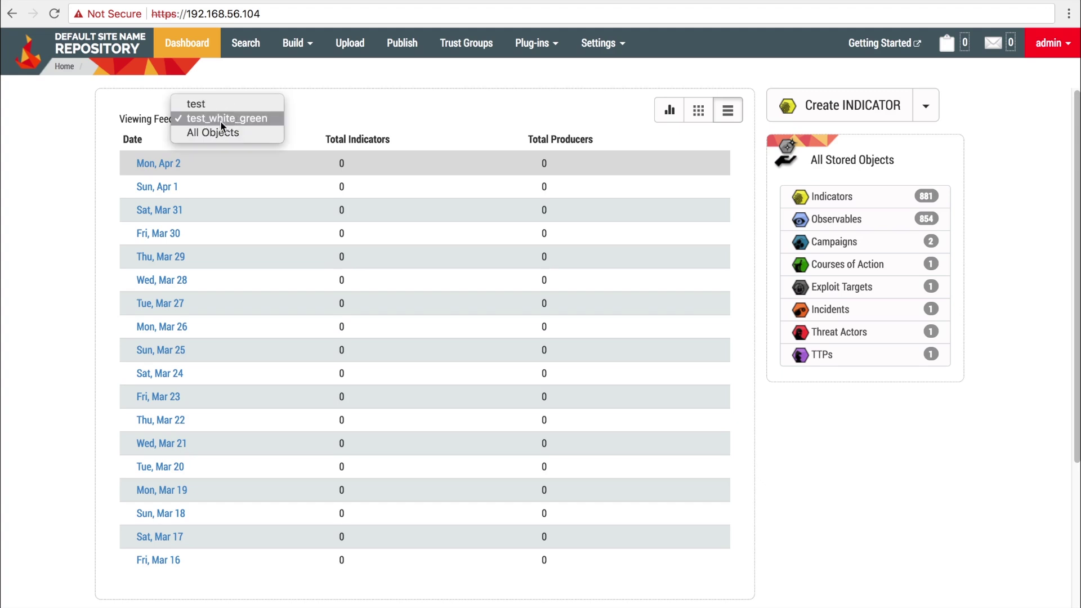
click(220, 130)
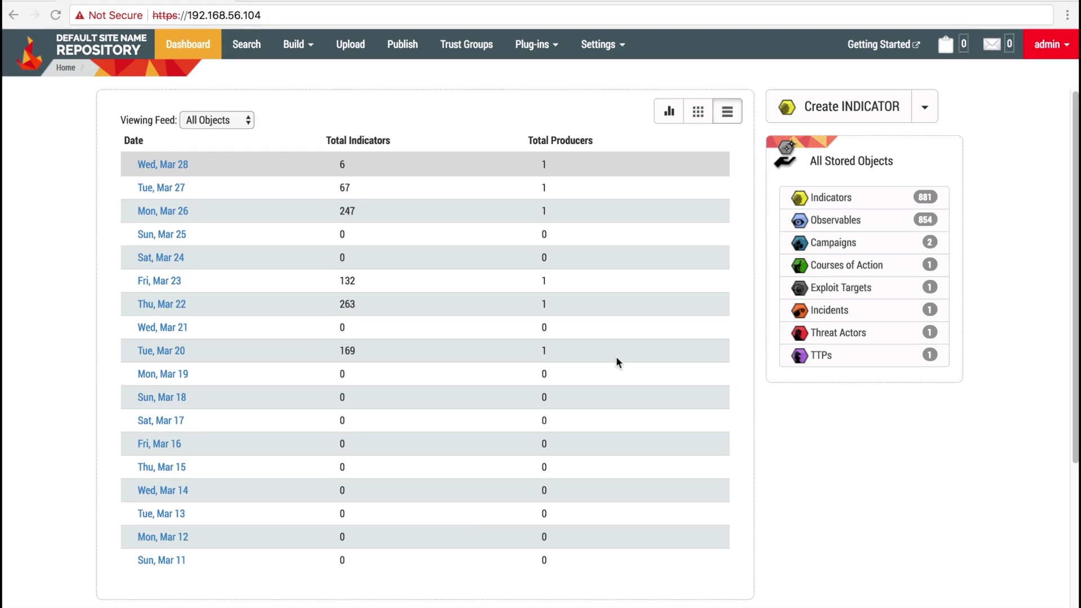
Step: Examine the Top Contributors, Indicator Types and Top Sightings summaries under the list and calendar views, and return to the chart view
scroll(617, 360, down, 4)
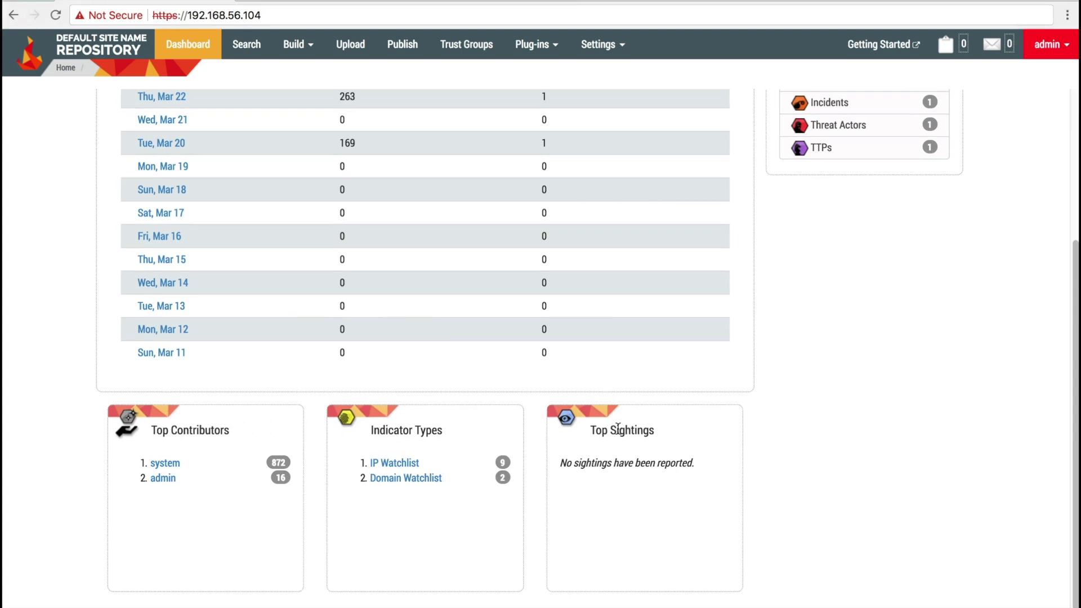
scroll(619, 430, up, 4)
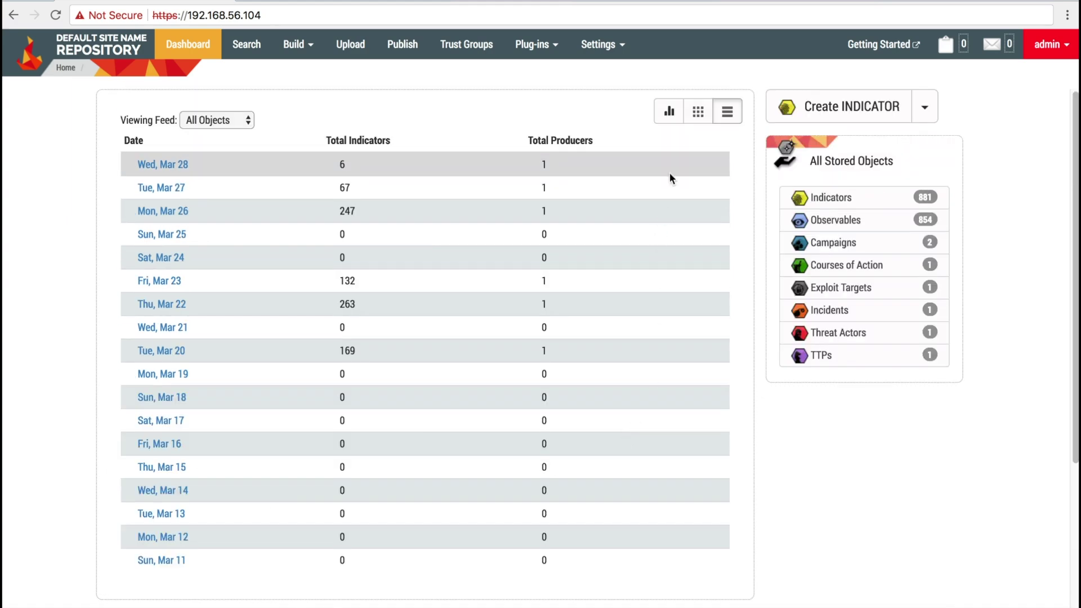
click(698, 116)
scroll(693, 287, down, 5)
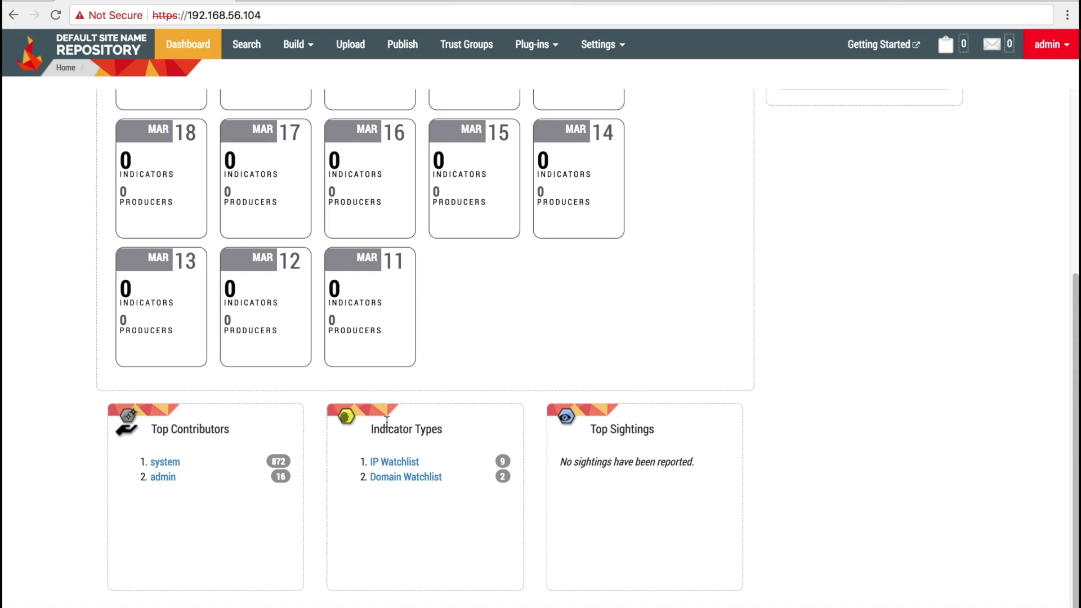
scroll(746, 346, up, 5)
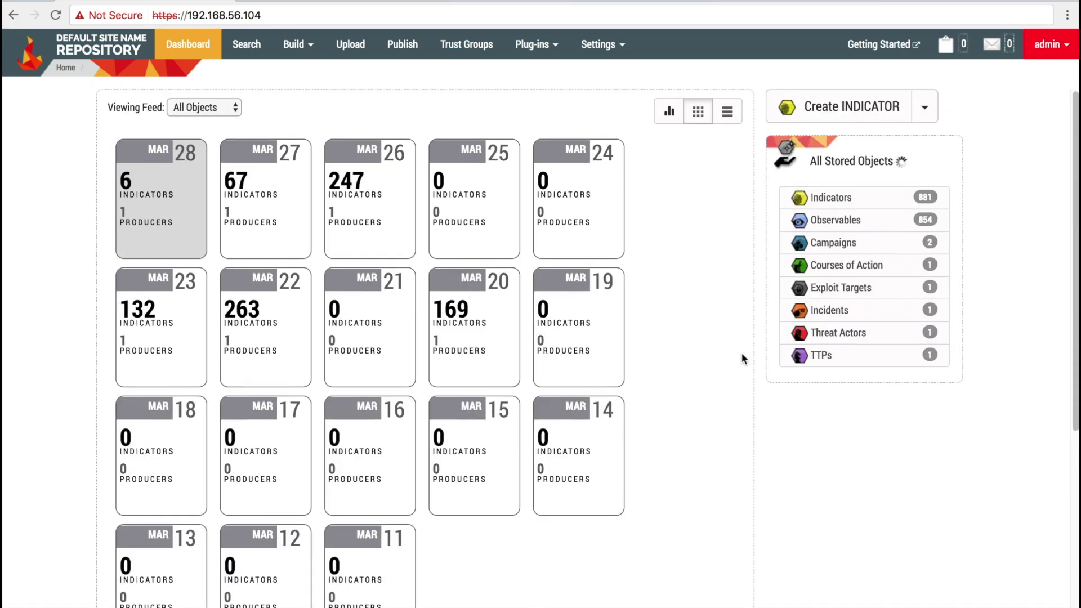
click(669, 111)
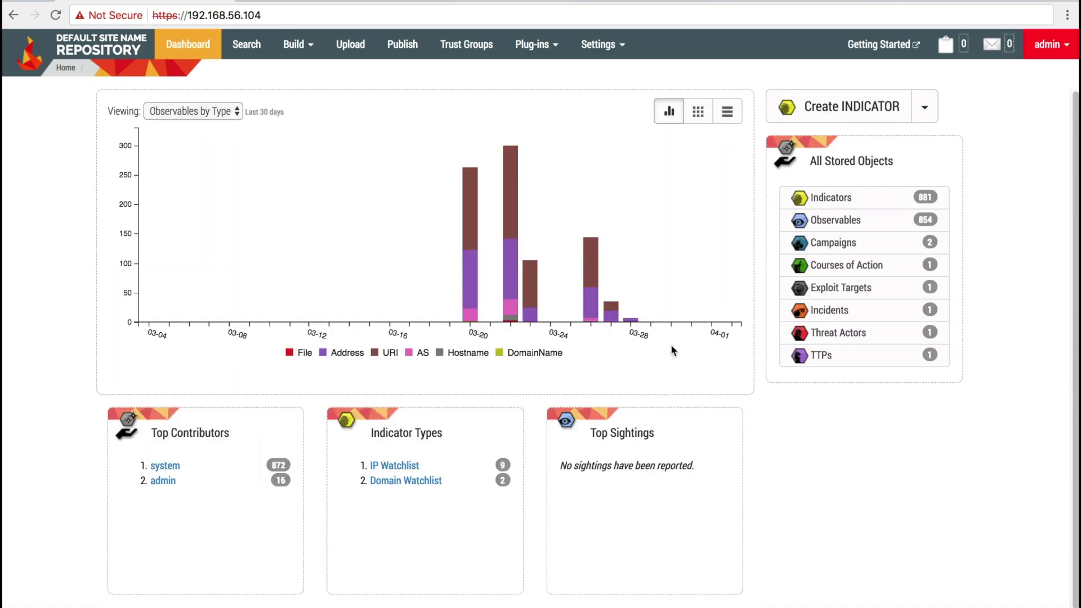
scroll(691, 434, down, 1)
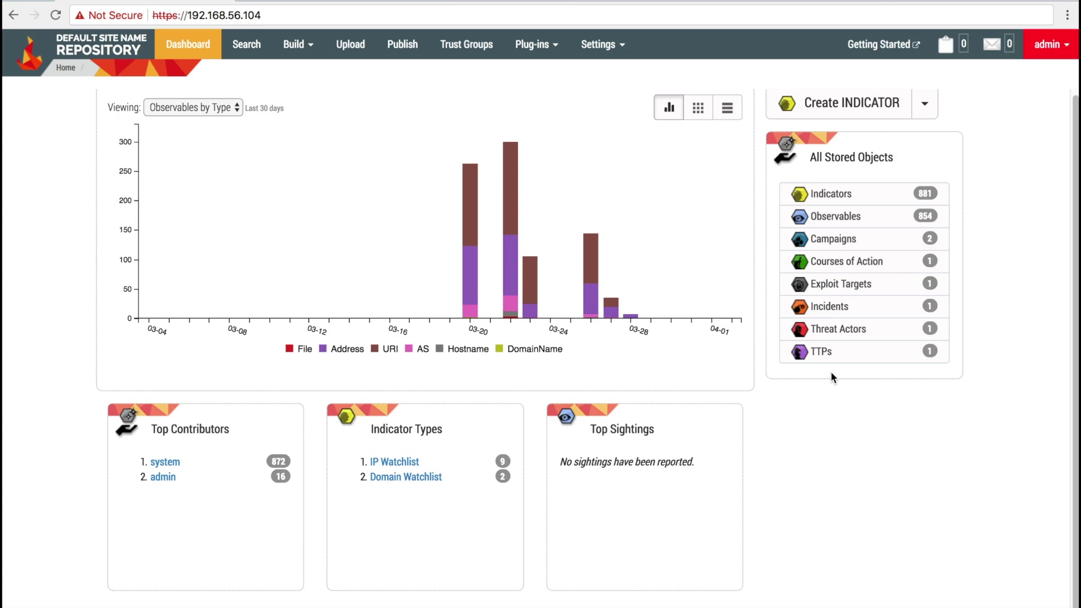
Step: Open the admin contributor's search results in a new tab, inspect the user:admin query, and return to the dashboard
click(183, 433)
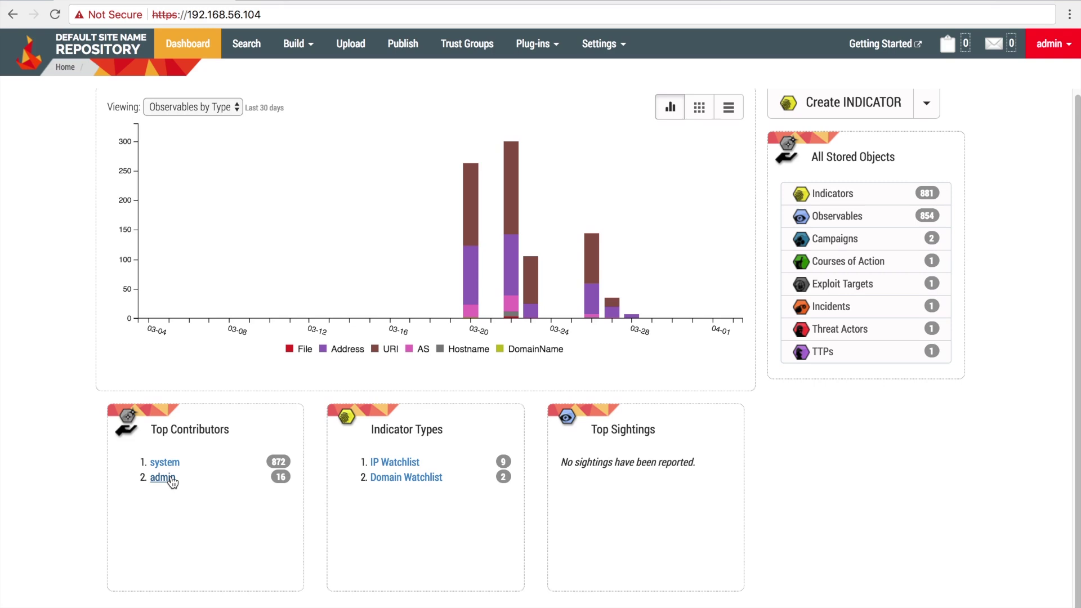
right_click(169, 479)
click(212, 437)
click(307, 1)
drag(191, 105, 97, 101)
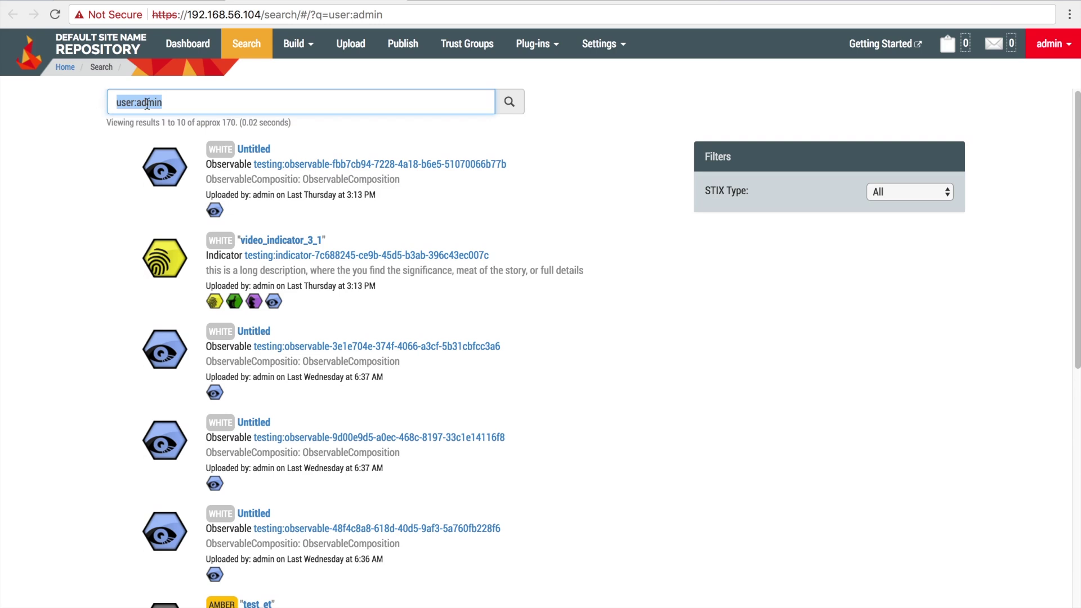
click(174, 102)
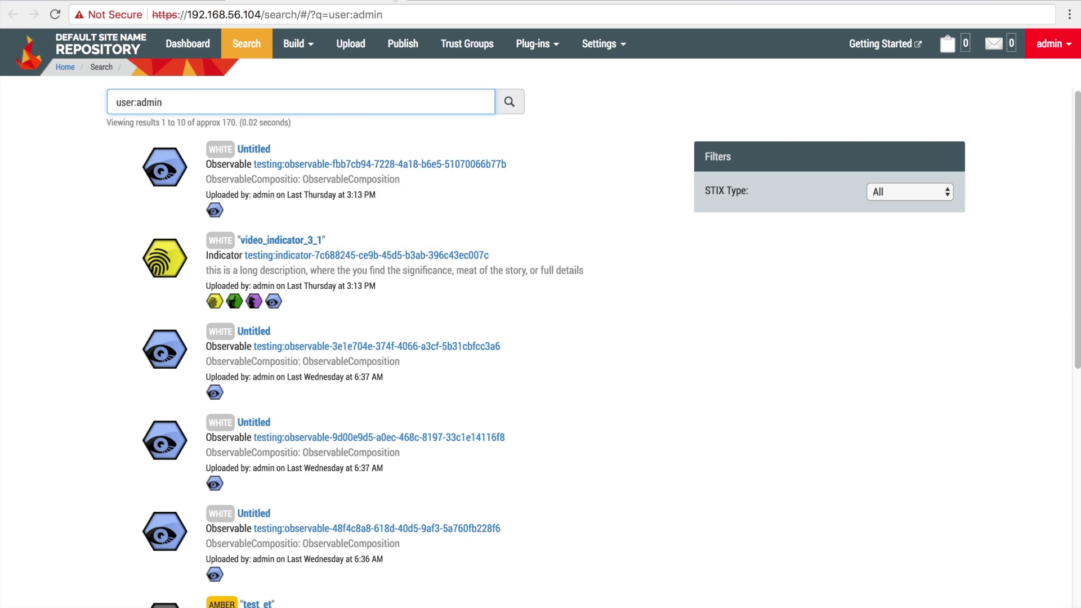
click(393, 1)
Step: Open the IP Watchlist indicator type in a new tab, look over its search results, and return to the dashboard
click(421, 407)
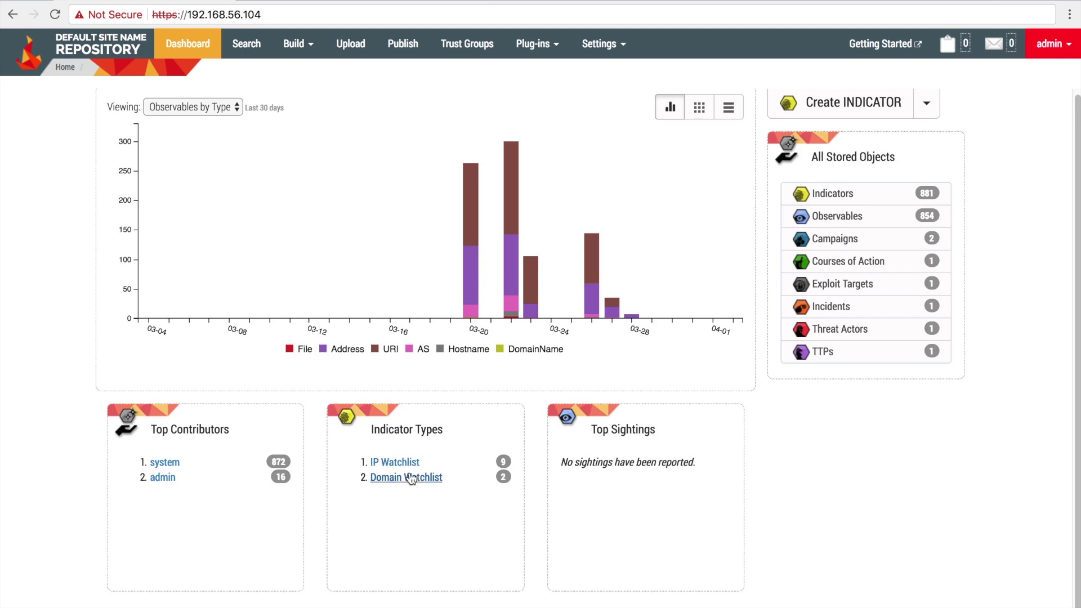
right_click(410, 462)
click(442, 438)
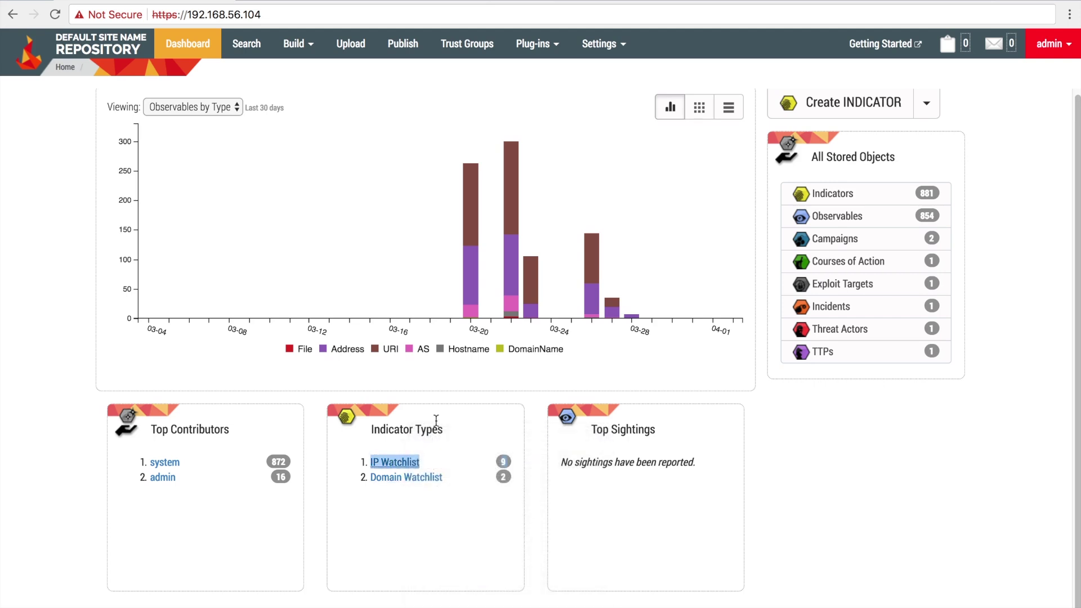
click(304, 1)
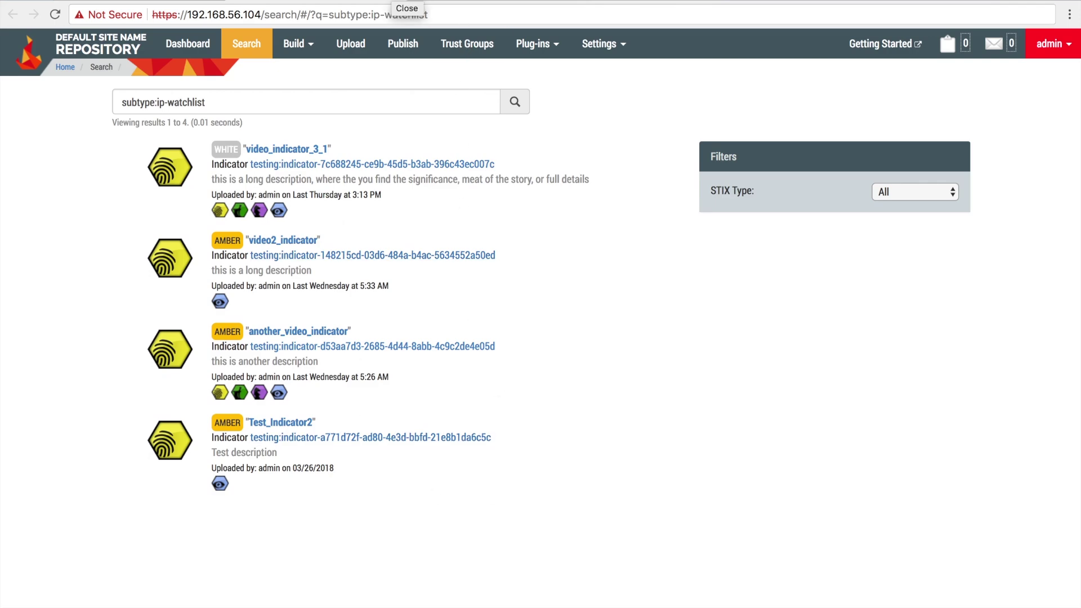
key(ctrl+w)
Step: Examine the Top Sightings summary and the object types offered for creation besides Indicator
click(678, 438)
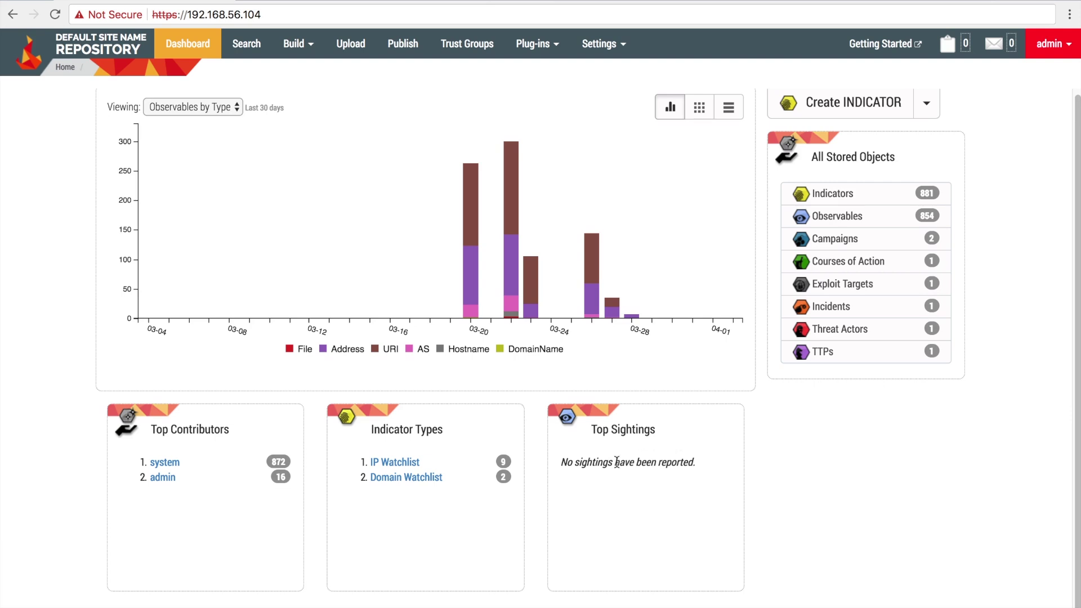
drag(565, 461, 696, 466)
click(692, 490)
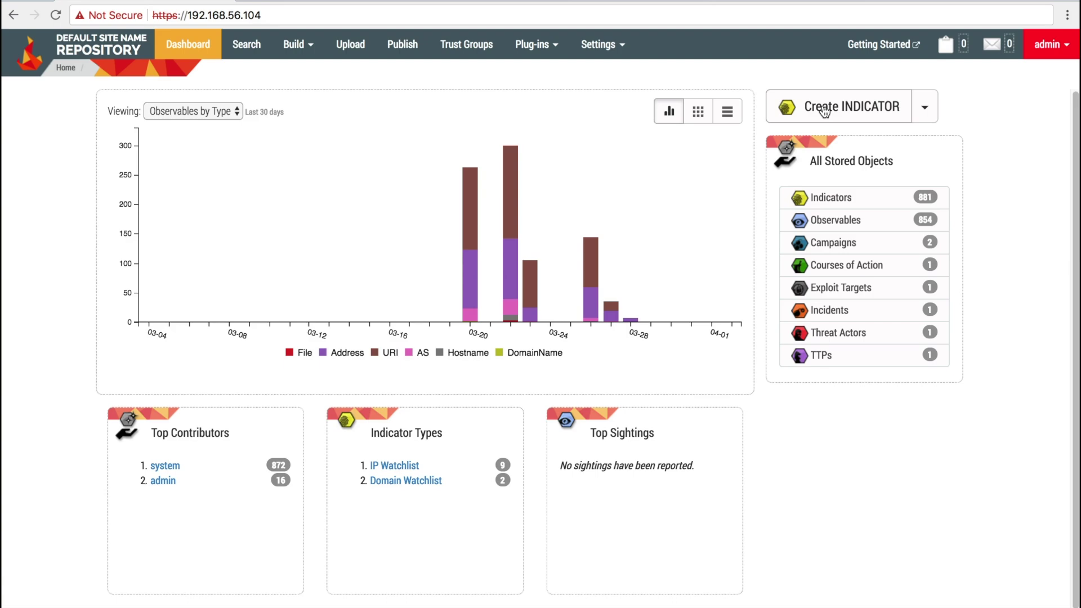
click(923, 109)
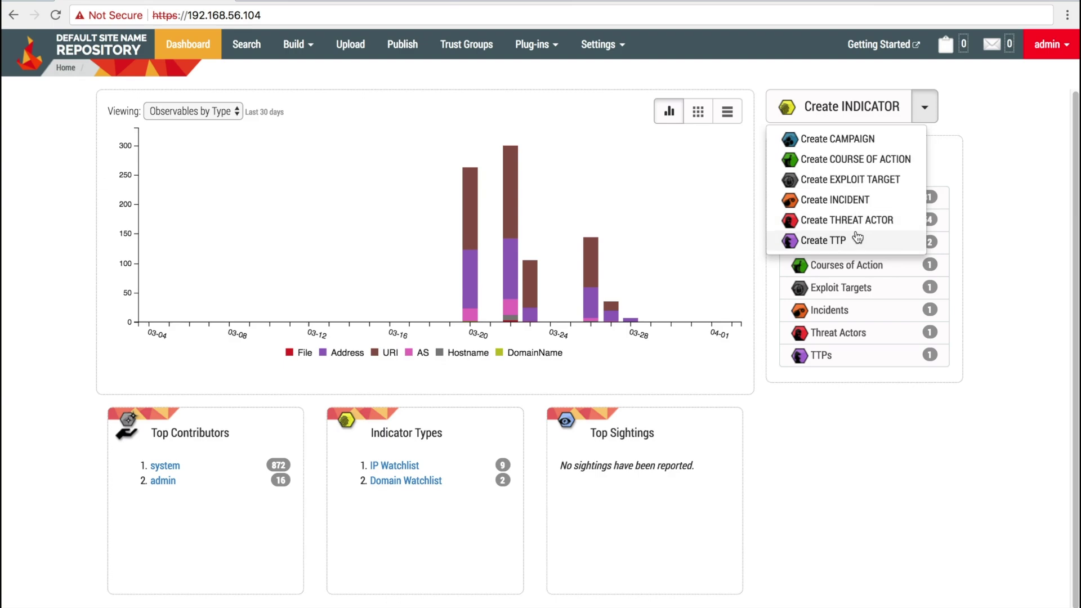
click(1005, 204)
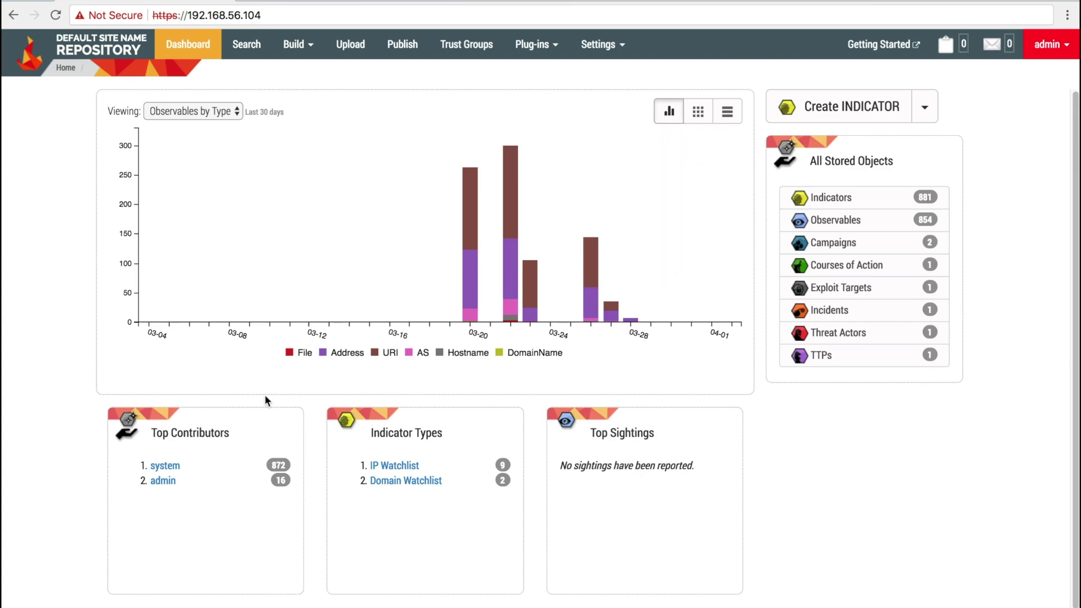
Step: Open the system contributor's search results in a new tab and view the available STIX Type filter options, keeping All
right_click(164, 470)
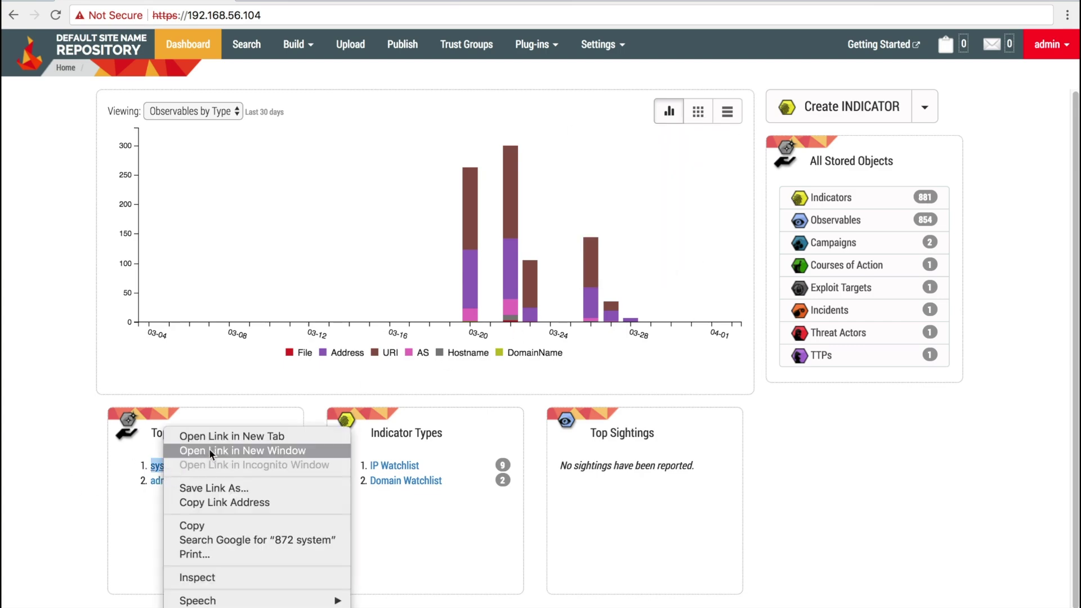
click(191, 437)
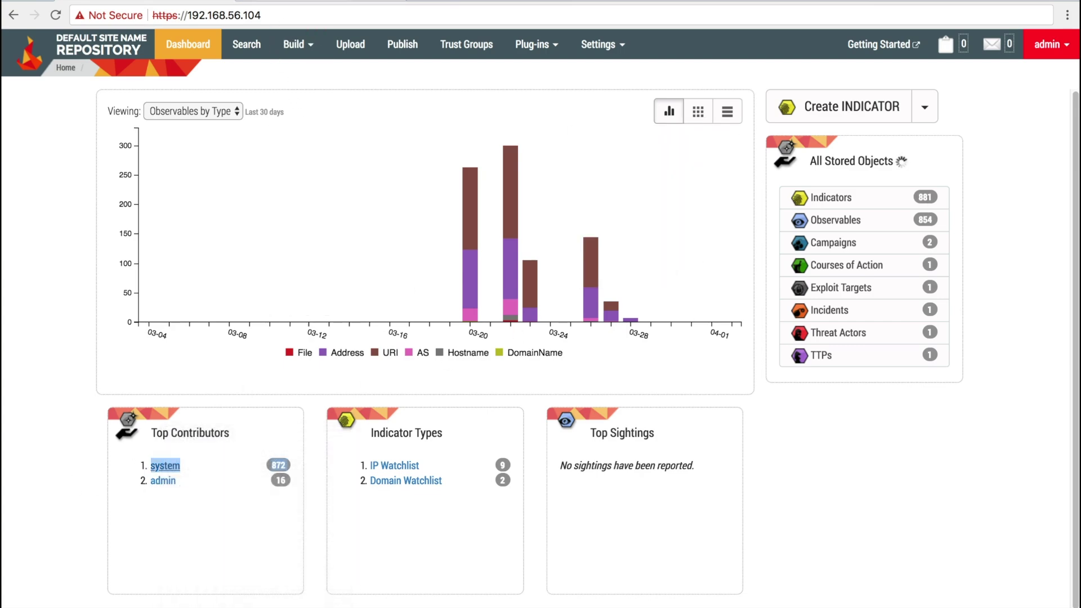
click(323, 1)
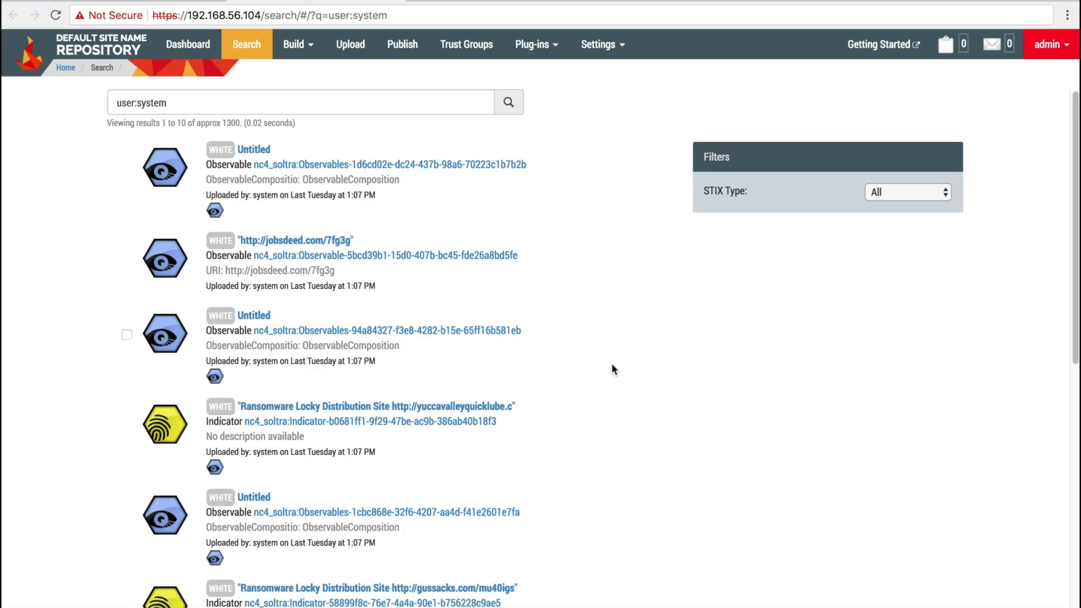
click(306, 106)
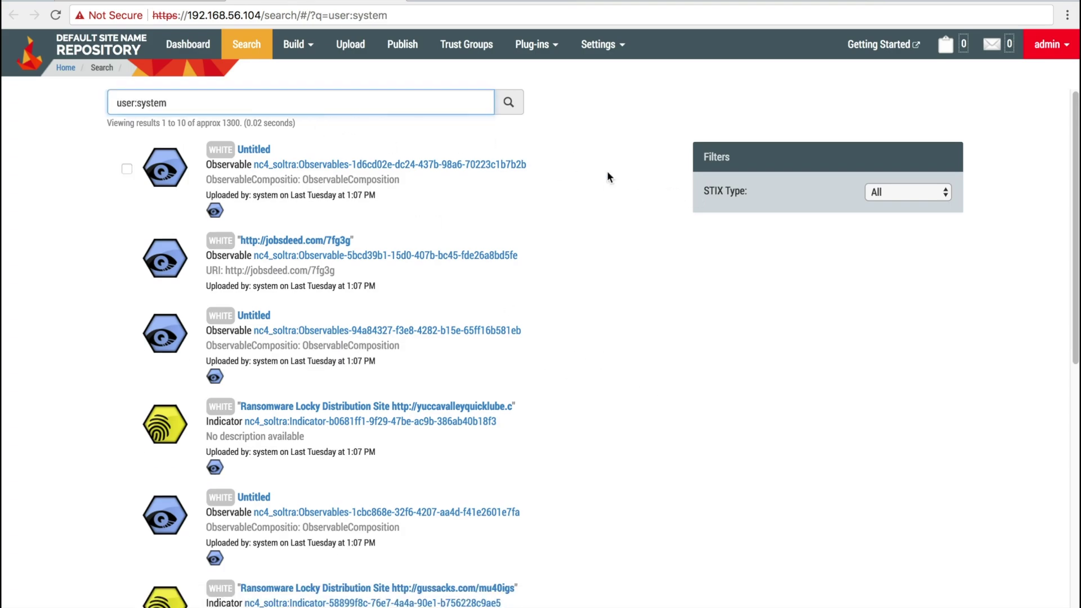
click(906, 192)
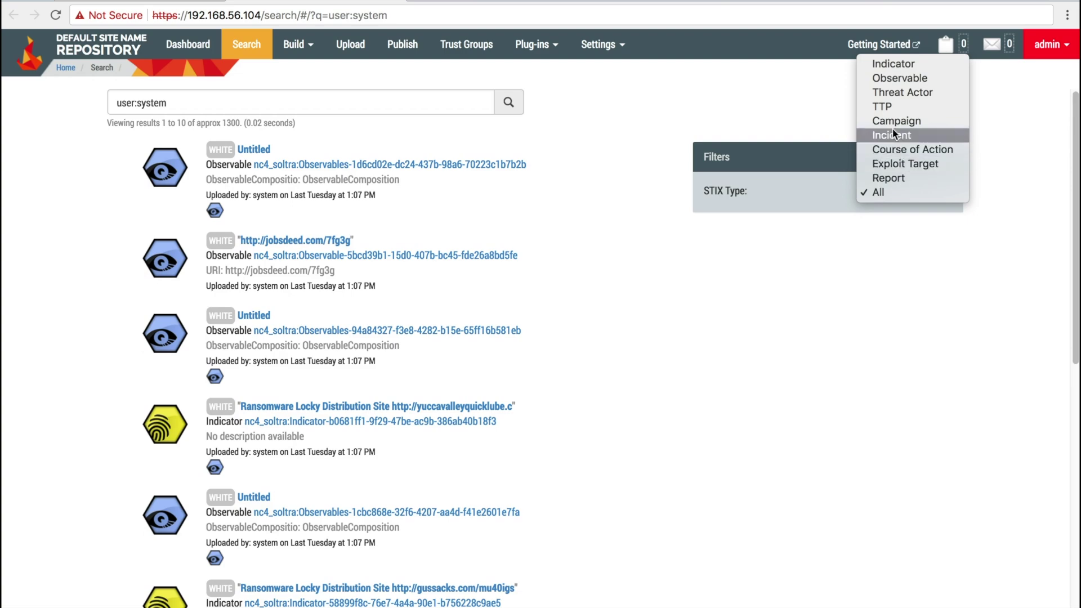
click(669, 375)
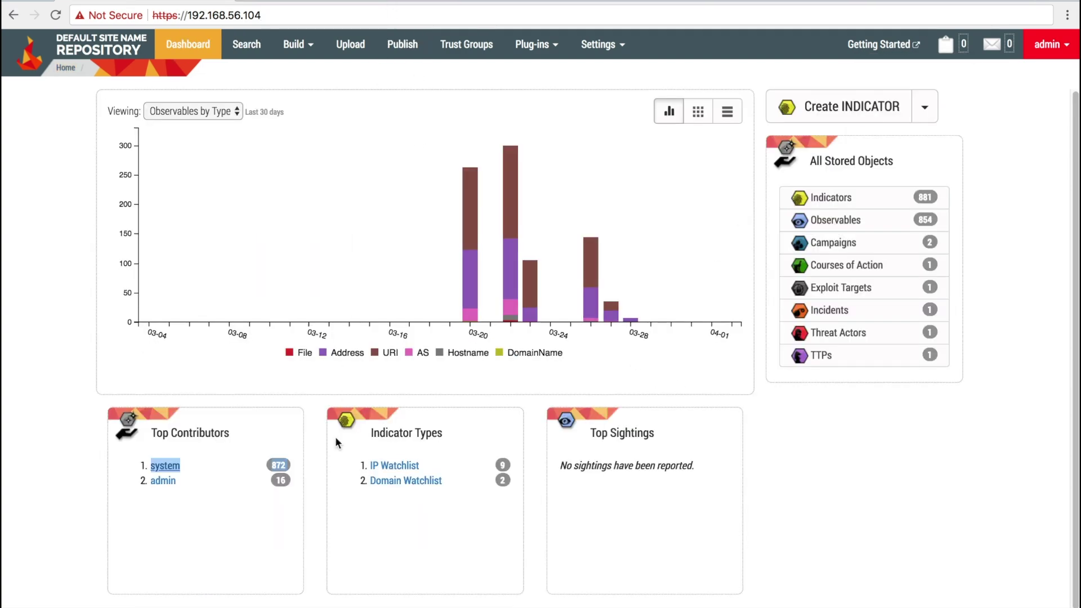
Step: Open the Domain Watchlist indicator type from the dashboard in a new tab and view its search results
click(942, 540)
right_click(411, 479)
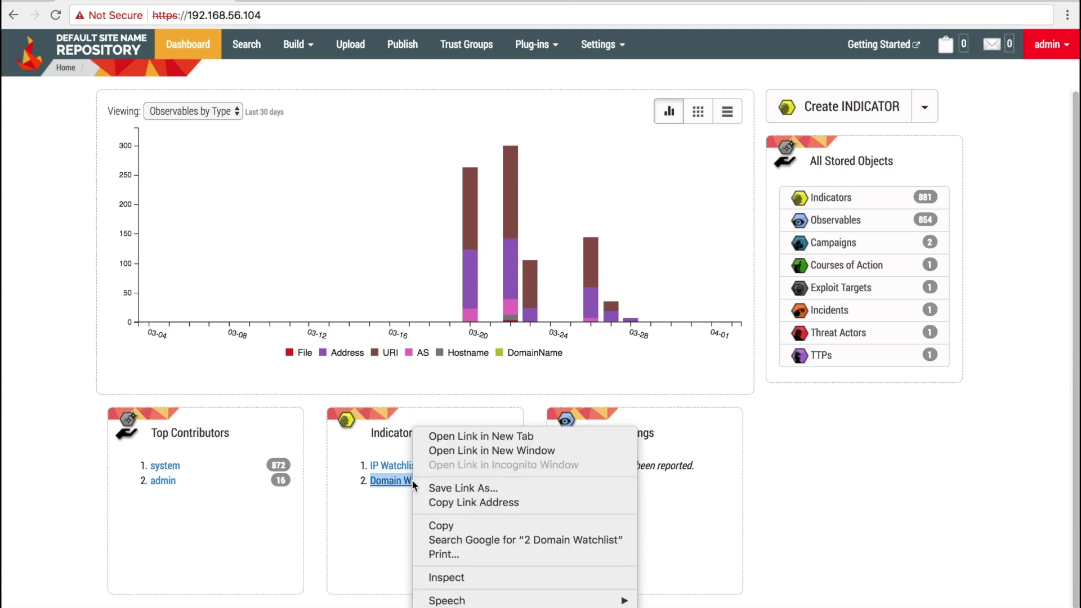
click(453, 433)
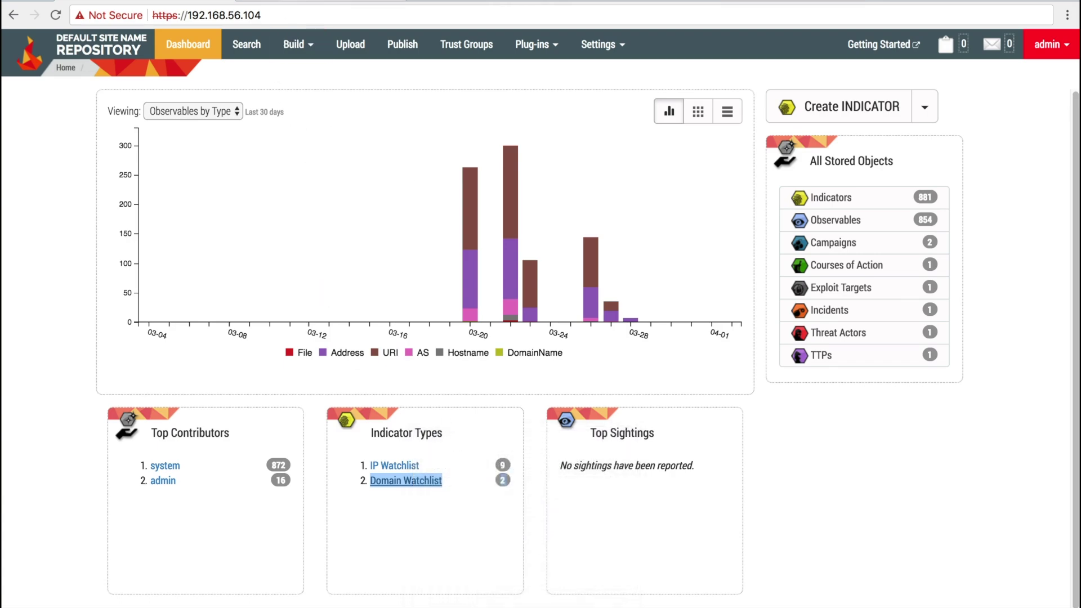
click(300, 1)
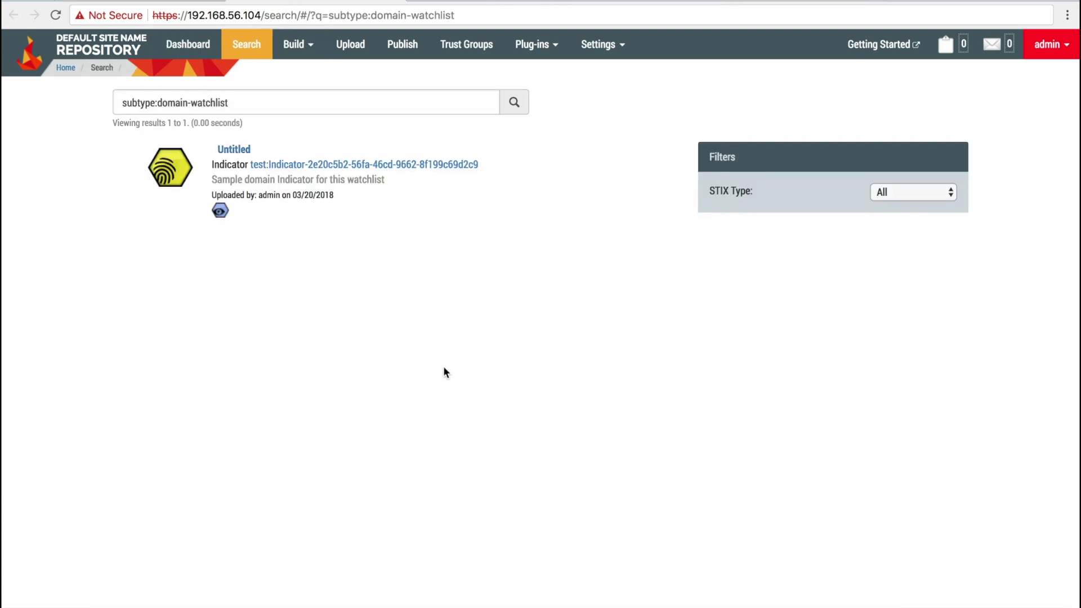